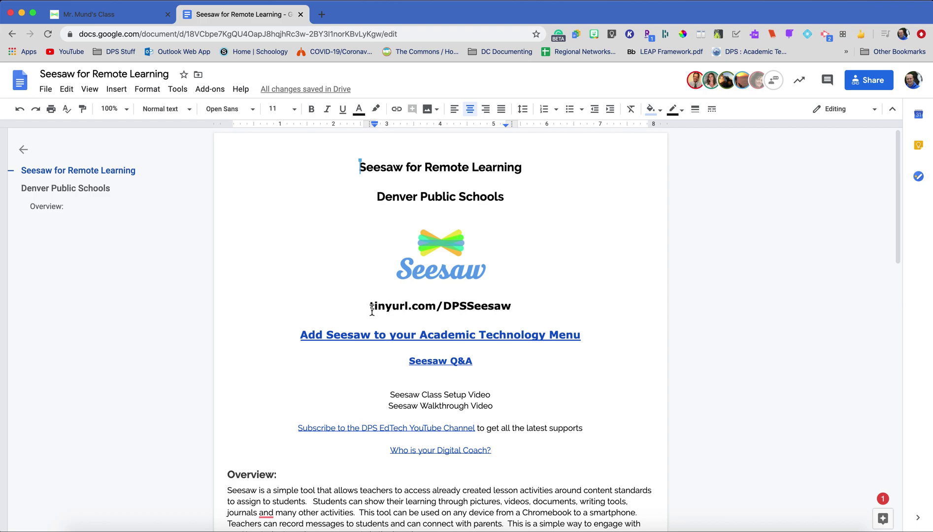
- Select the tinyurl.com/DPSSeesaw line in the guide and switch to the Seesaw class journal
left_click(371, 308)
left_click_drag(435, 312, 511, 314)
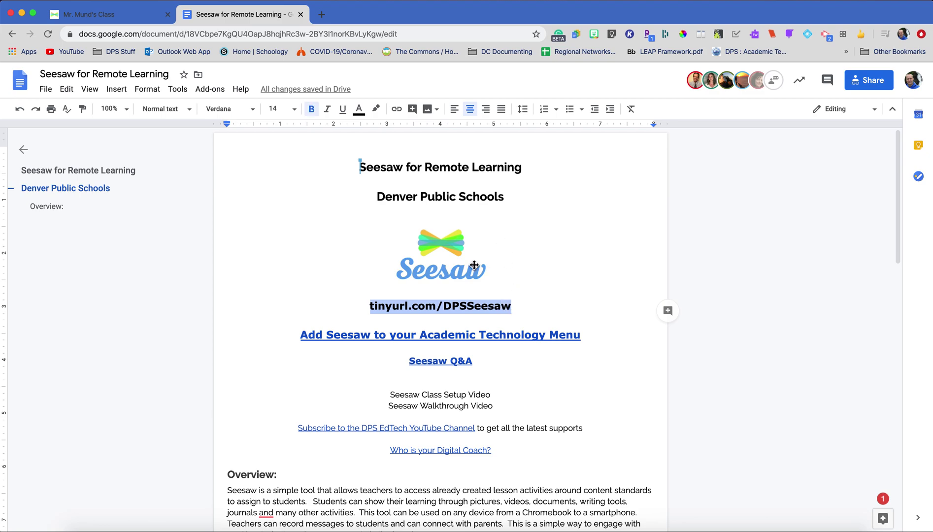
left_click(125, 20)
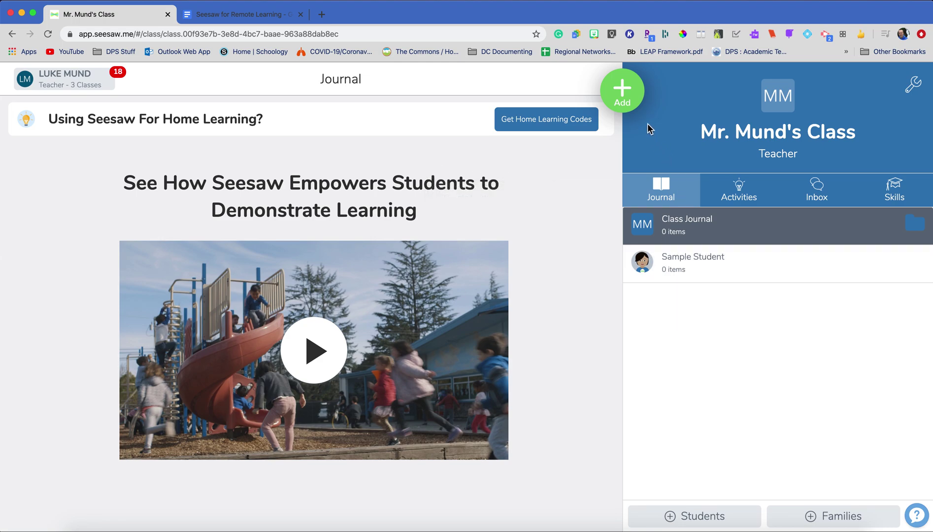
- Open the Activity Library on My Library through Add > Assign Activity
left_click(629, 98)
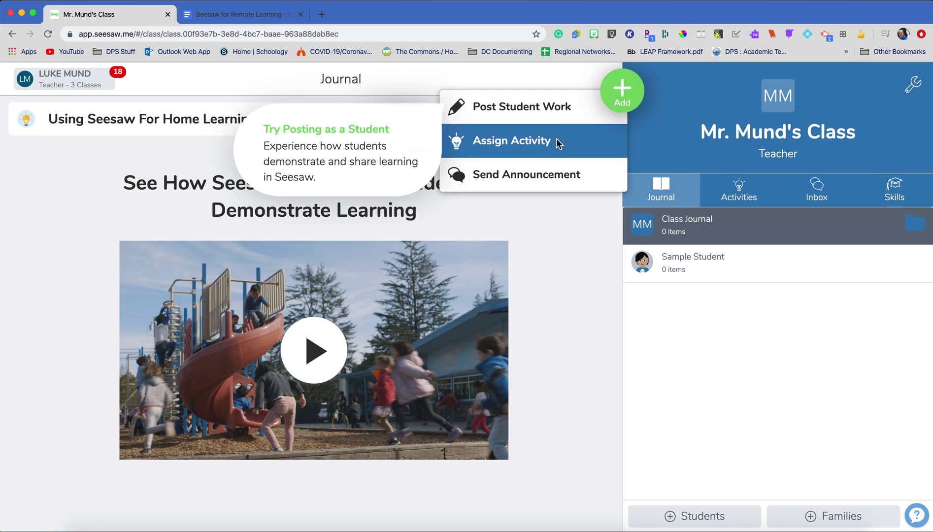
left_click(504, 143)
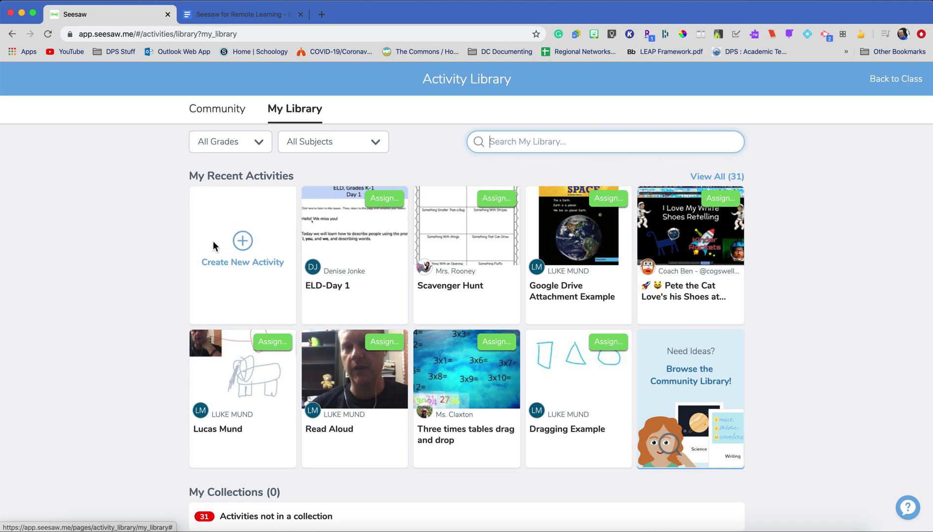
- Create a new activity named 'Writing Prompt for Monday'
left_click(241, 244)
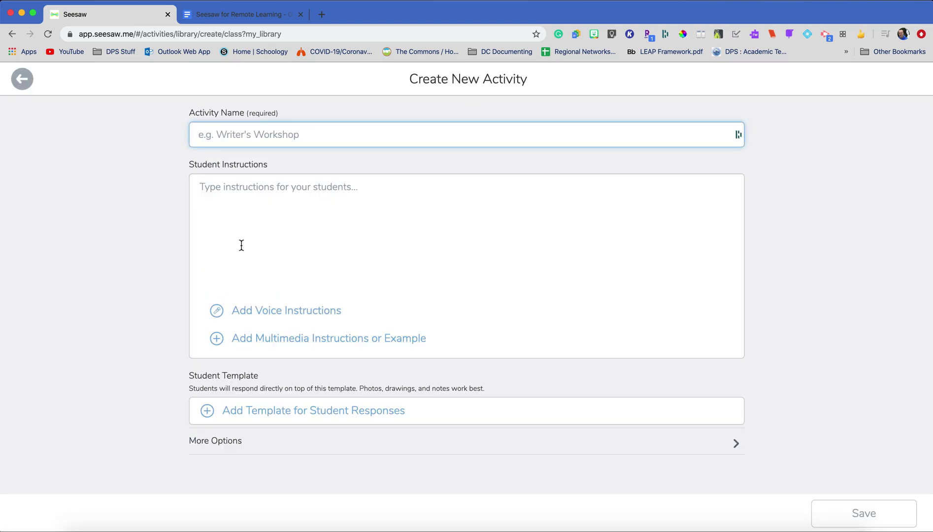
type("Writing Promp")
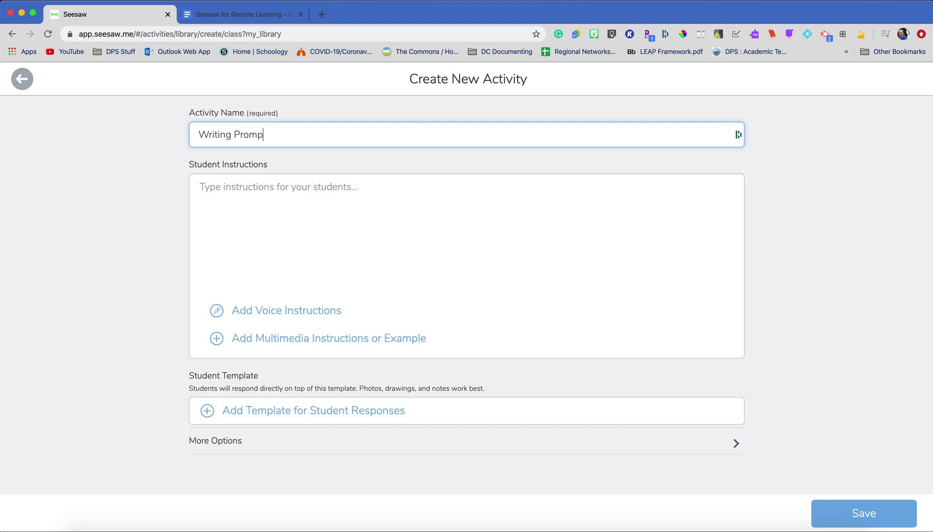
type("t for Monday,")
key("BackSpace")
- Enter three lines of placeholder student instructions for the activity
left_click(287, 194)
type("aj klsdjfl;")
key("Return")
type("kldsjf;lja;sdlf")
key("Return")
type("l; jsdflj")
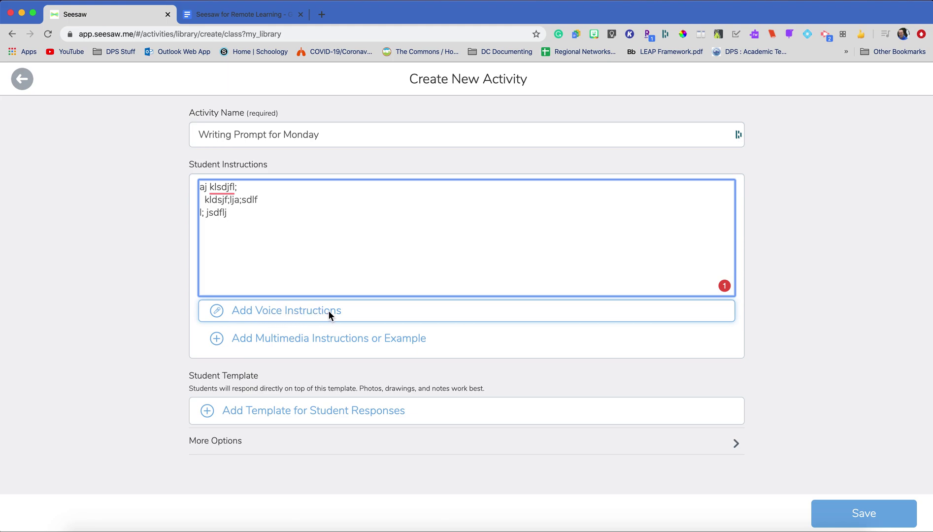
left_click(273, 315)
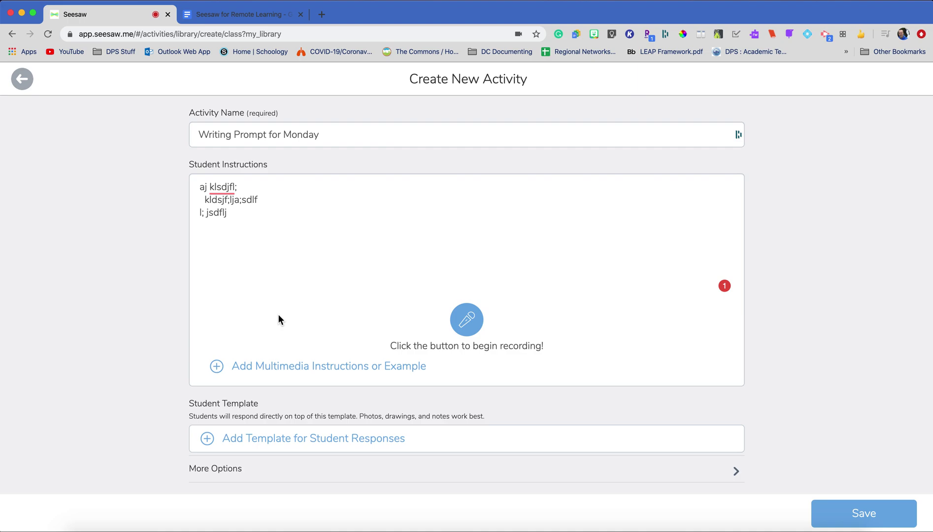
- Record a 26-second voice instruction for the activity
left_click(466, 323)
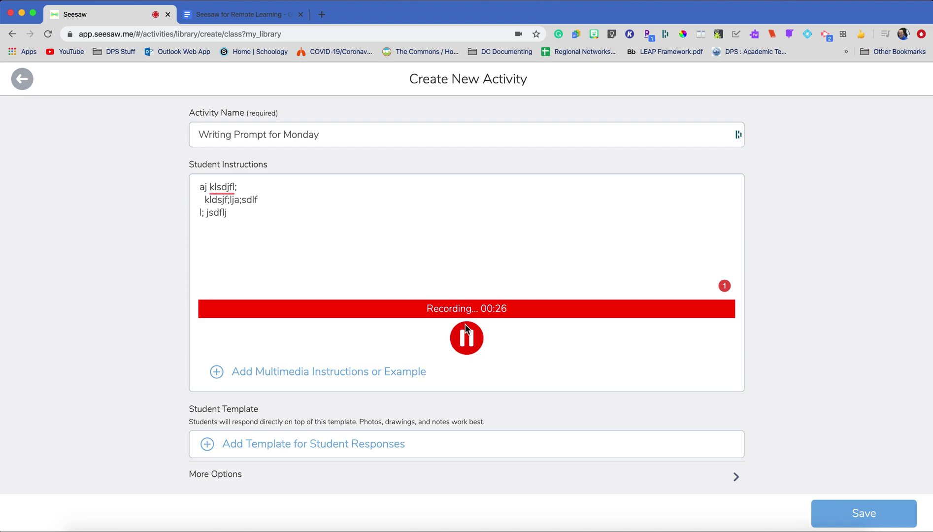
left_click(465, 335)
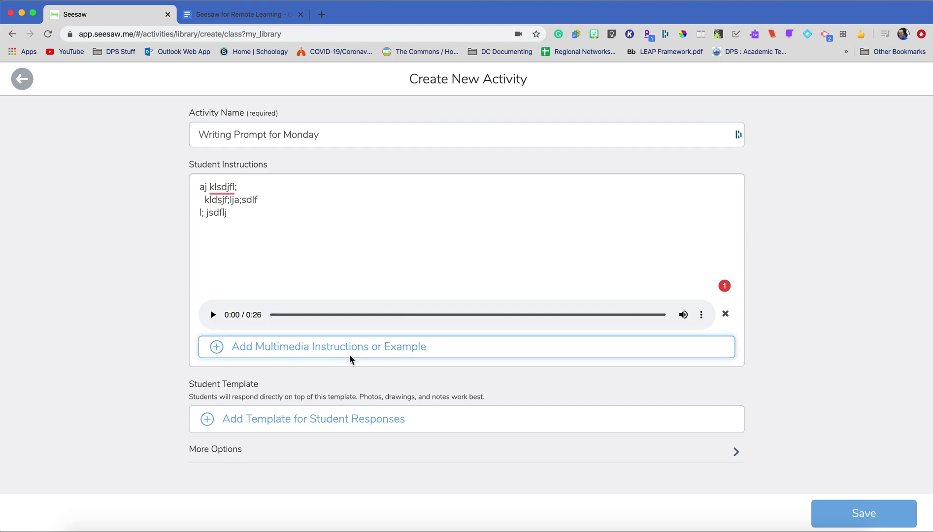
left_click(376, 351)
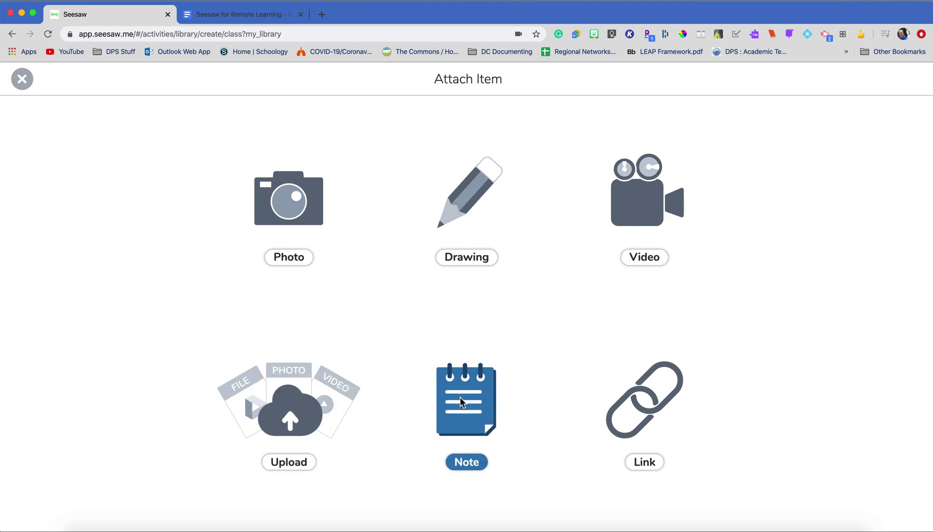
- Attach a note with placeholder text as the activity's example
left_click(462, 402)
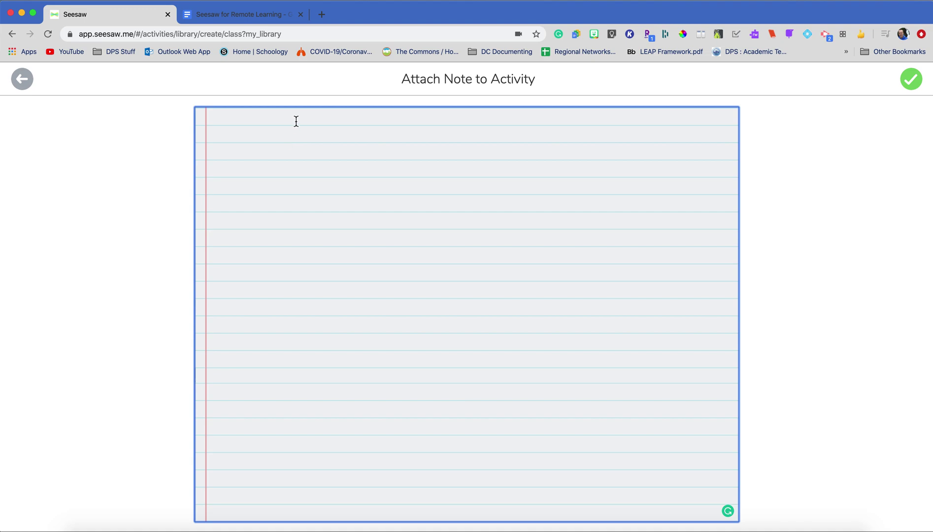
type("jsdkl;fj;lsd")
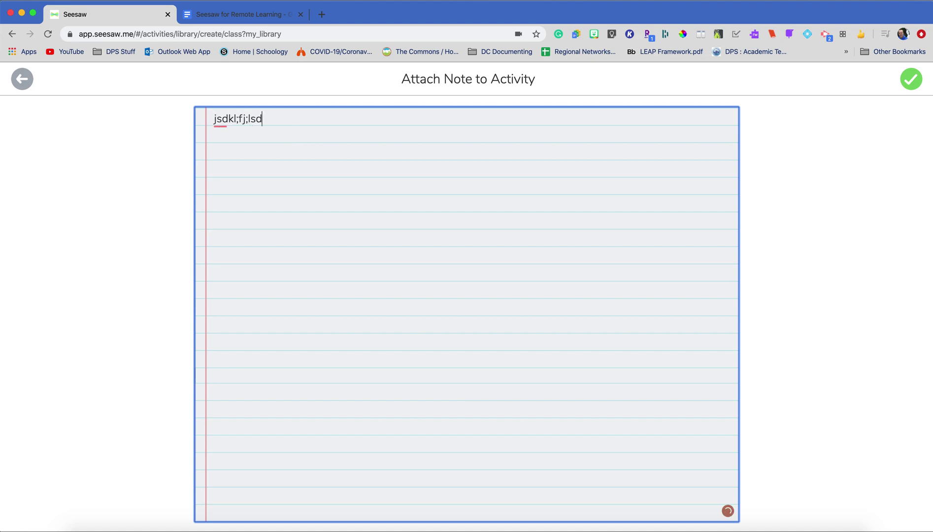
type("fj  jsdl;kjas dl;k")
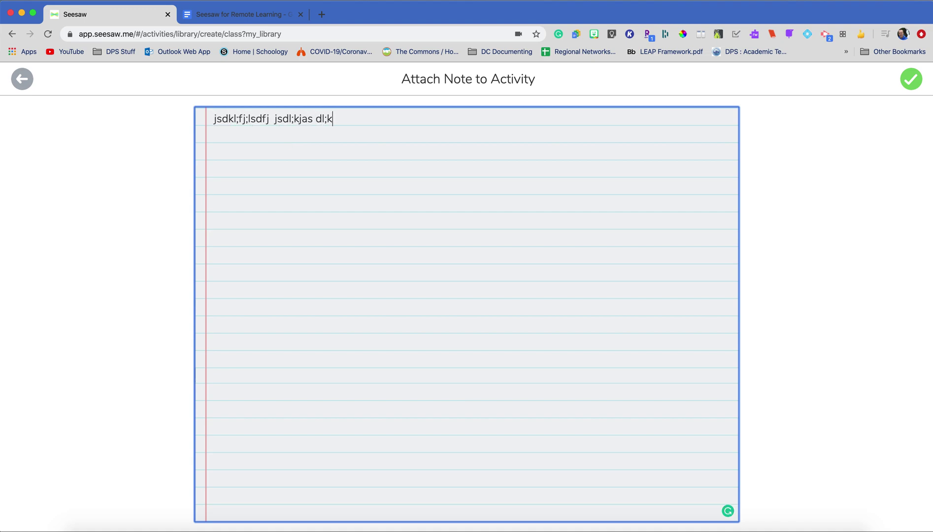
type(" asd ljadsfj jkl;sdj")
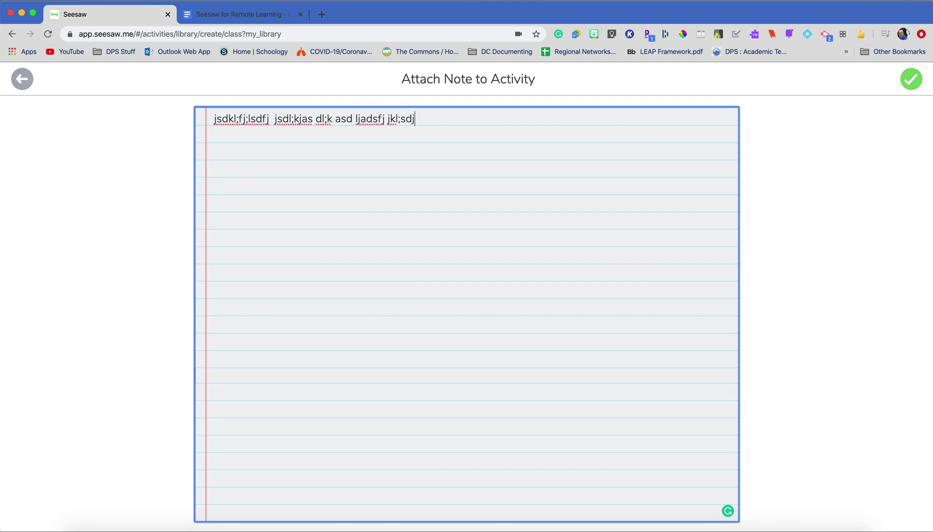
type("fjka;ldflk;jklds;fj")
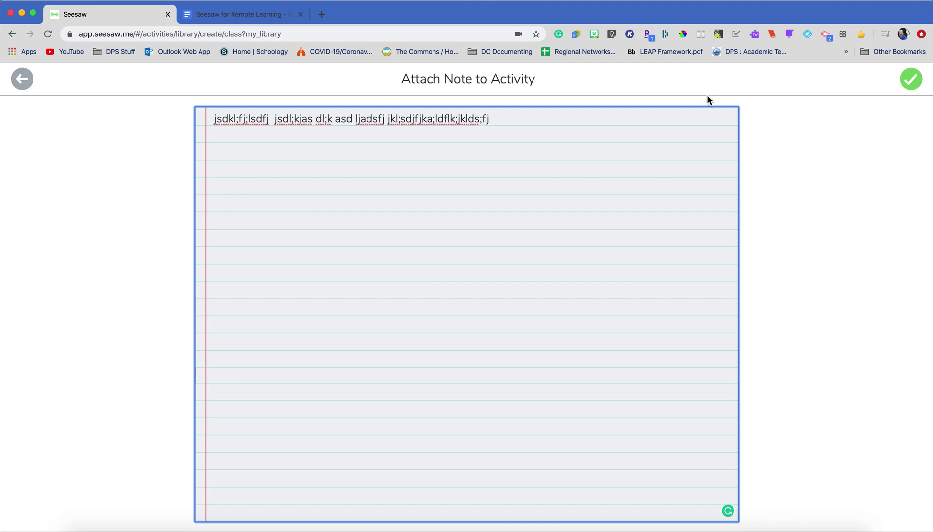
left_click(914, 87)
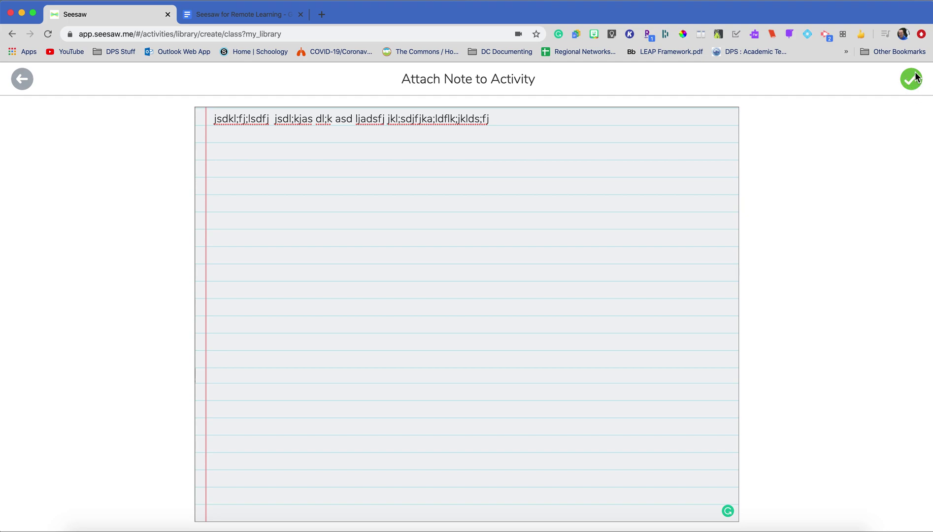
left_click(909, 80)
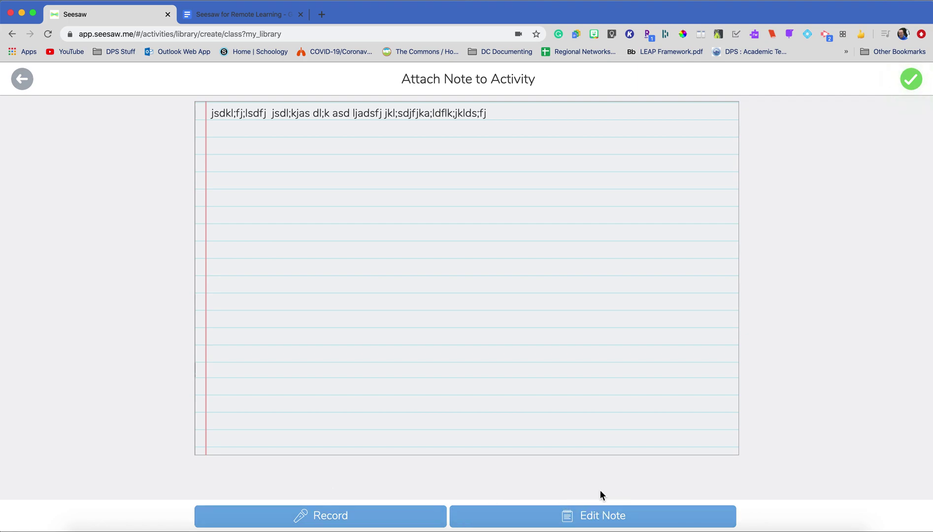
left_click(912, 80)
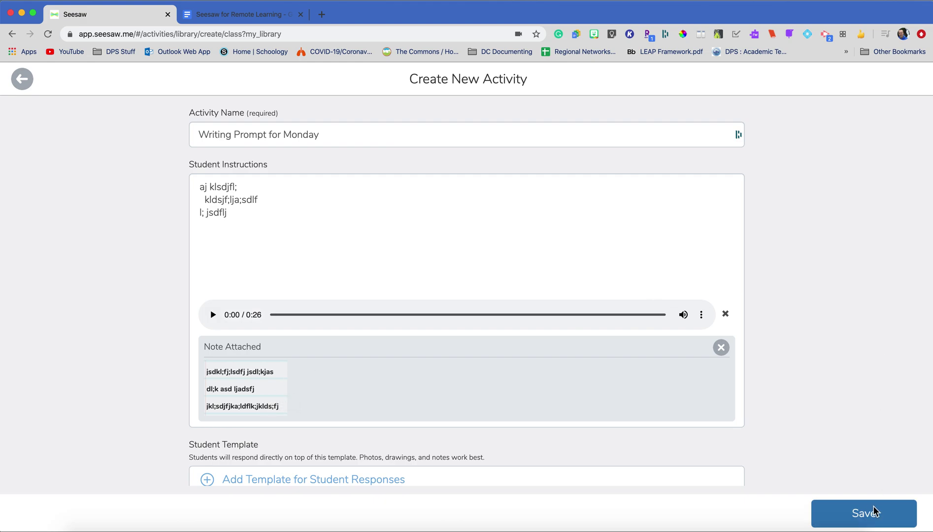
- Save the activity and assign it to the class after reviewing the student selection
left_click(864, 521)
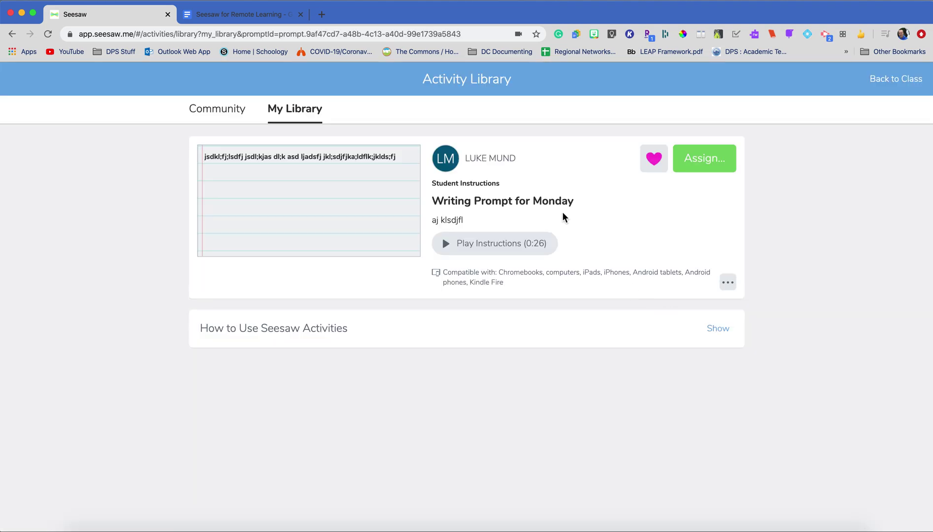
left_click(703, 162)
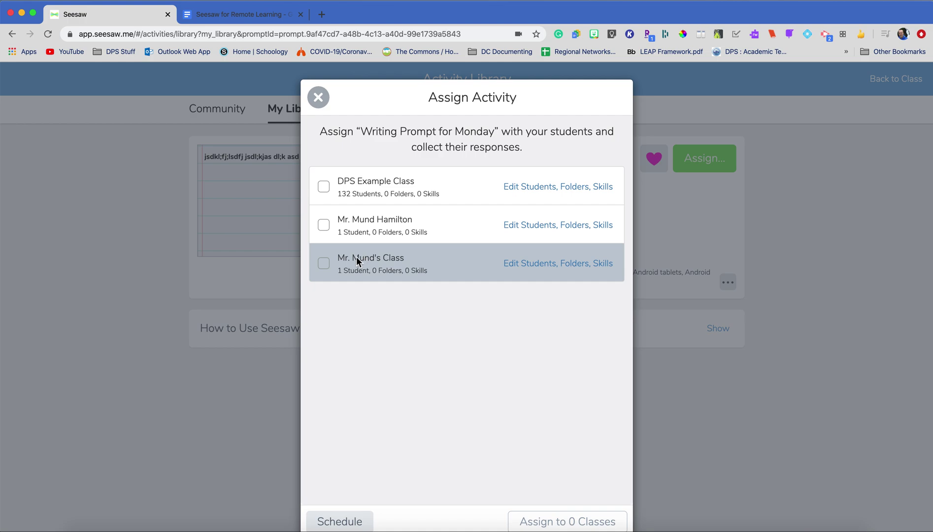
left_click(324, 265)
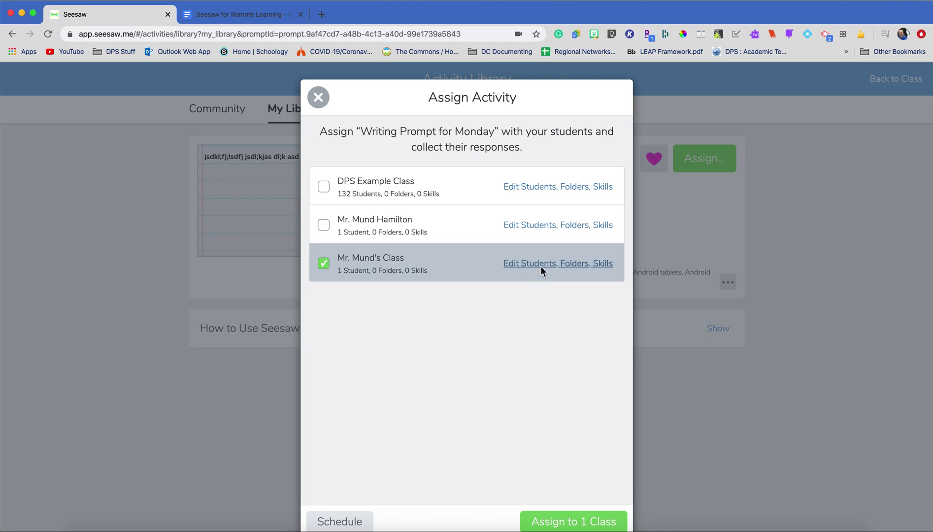
left_click(541, 268)
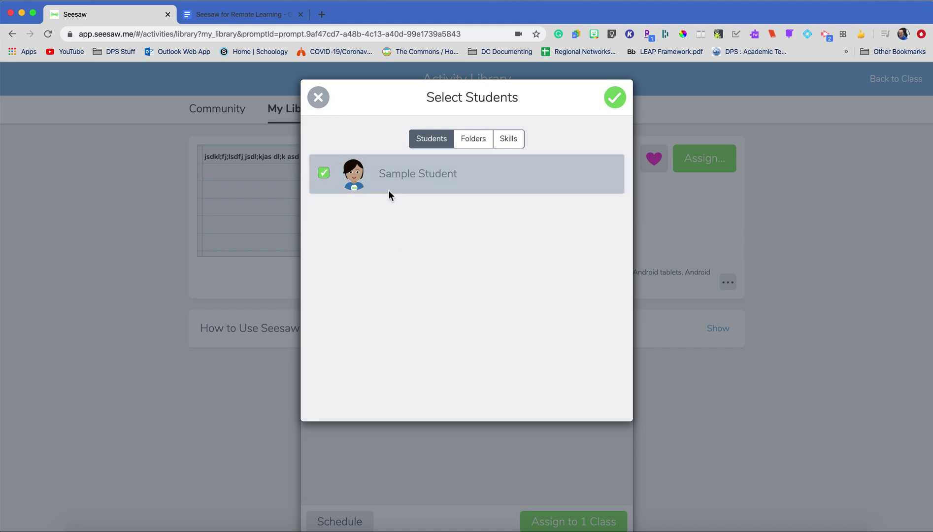
left_click(325, 173)
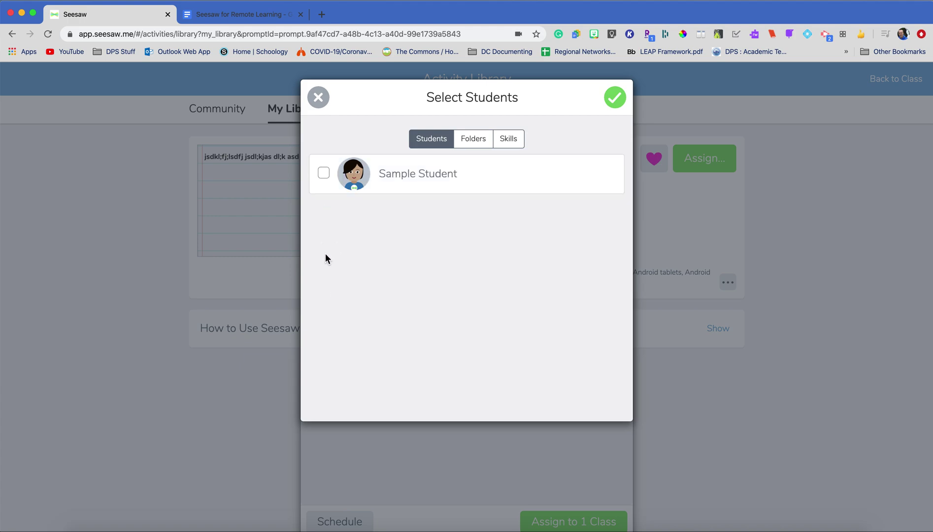
left_click(615, 97)
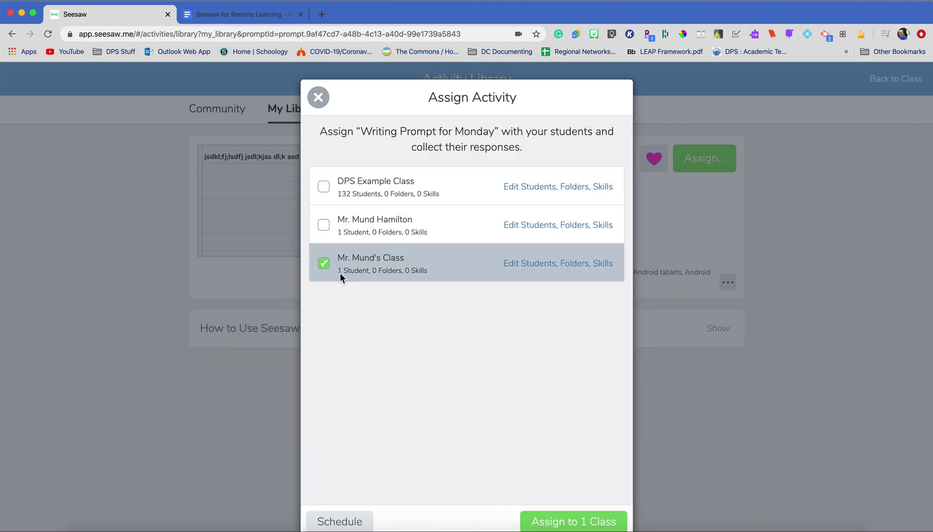
left_click(579, 524)
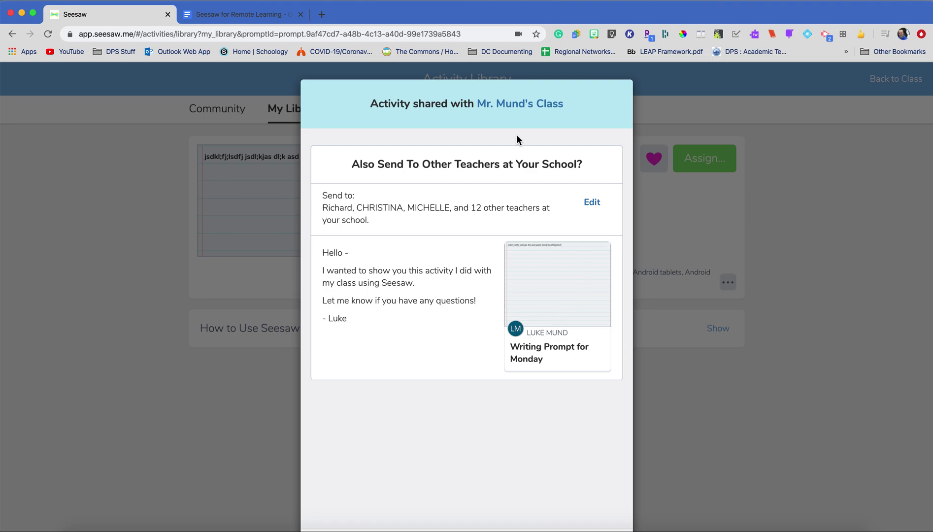
- Open the class Activities page listing Writing Prompt for Monday for all students
left_click(516, 104)
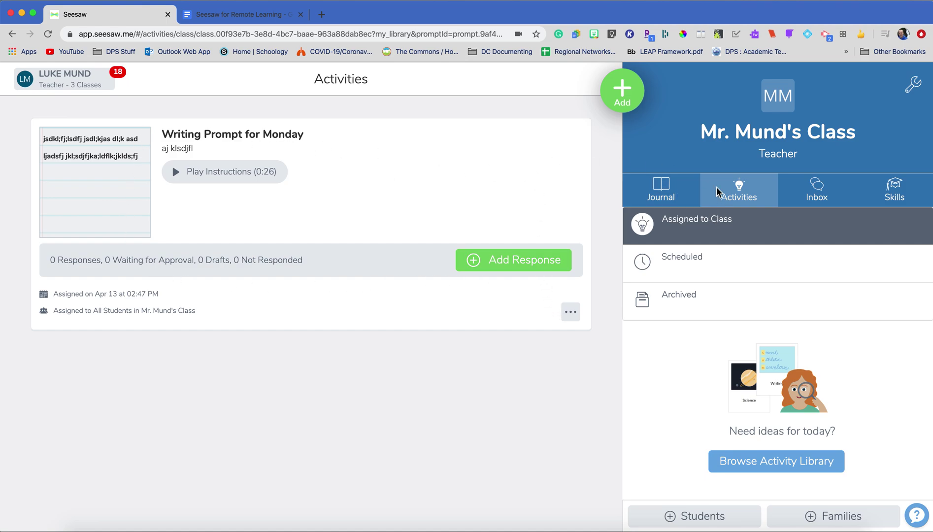
left_click(627, 94)
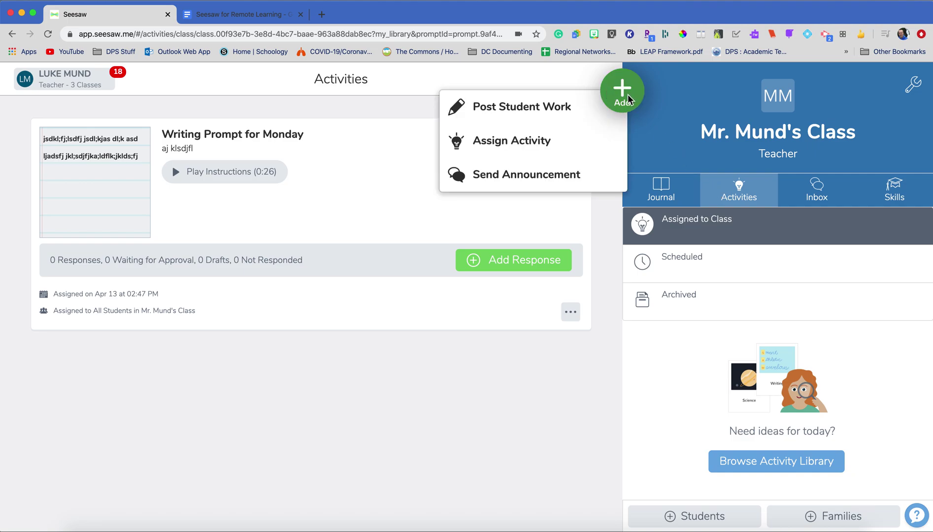
- Create another new activity named 'Math Work for Monday'
left_click(553, 143)
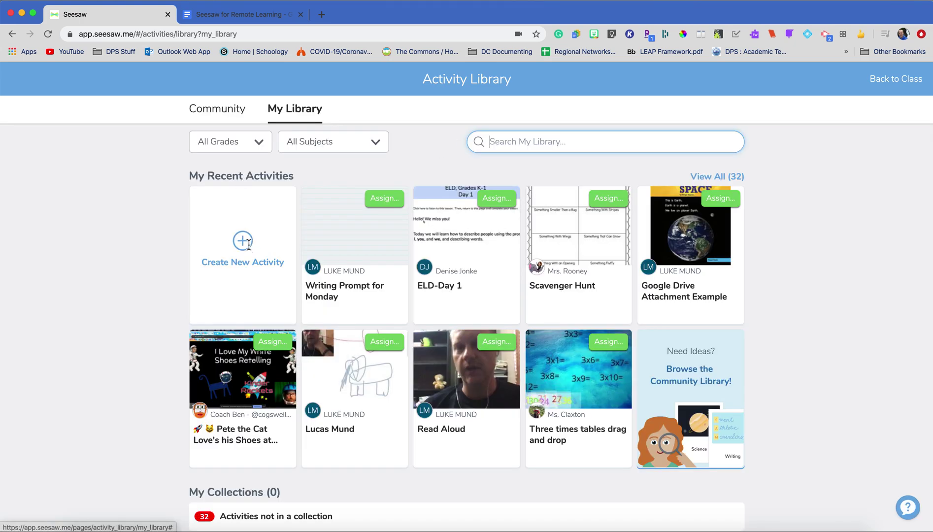
left_click(248, 244)
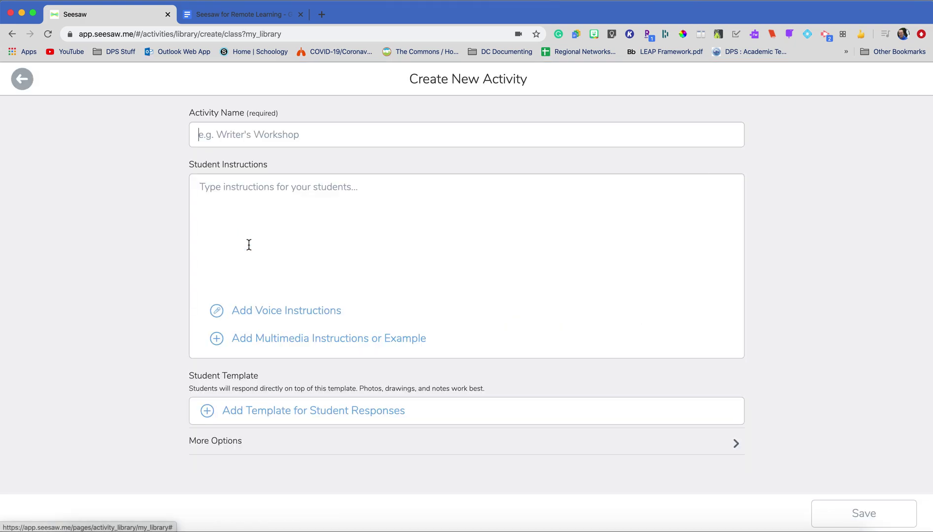
left_click(318, 136)
type("Math Wor")
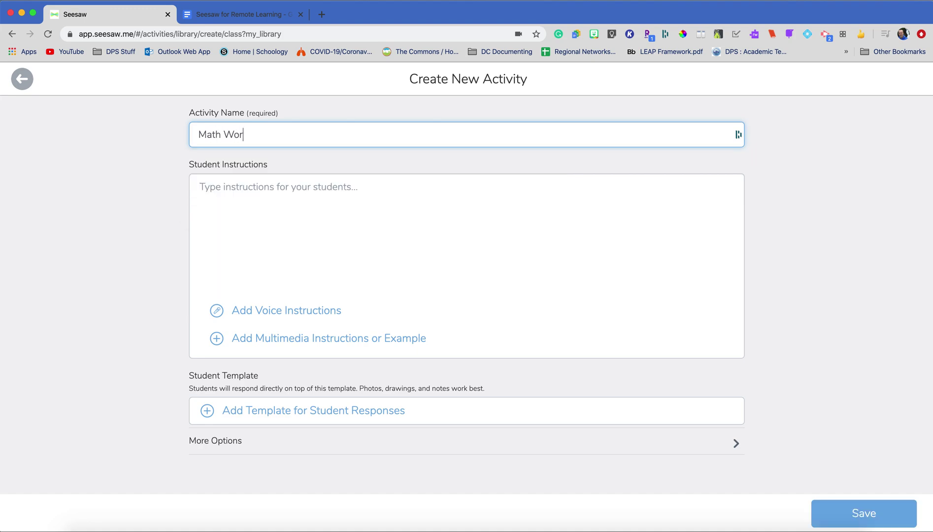
type("k for Monday")
- Add placeholder student instructions and choose a drawing as the example
left_click(268, 217)
type("s kldjflj;l")
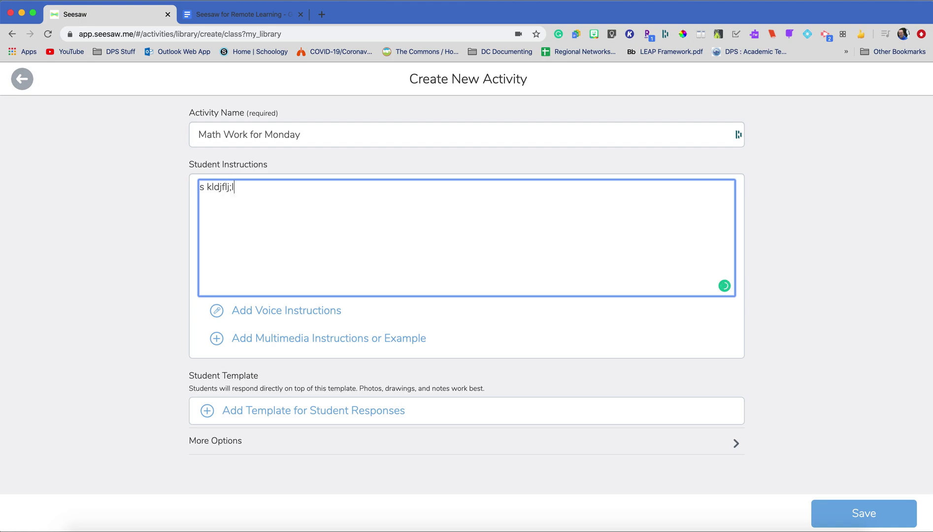
type("d")
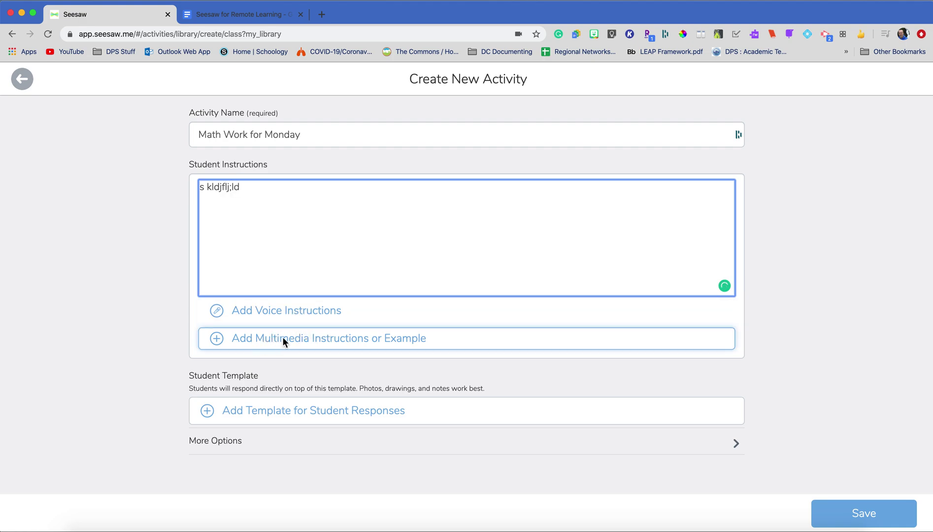
left_click(313, 338)
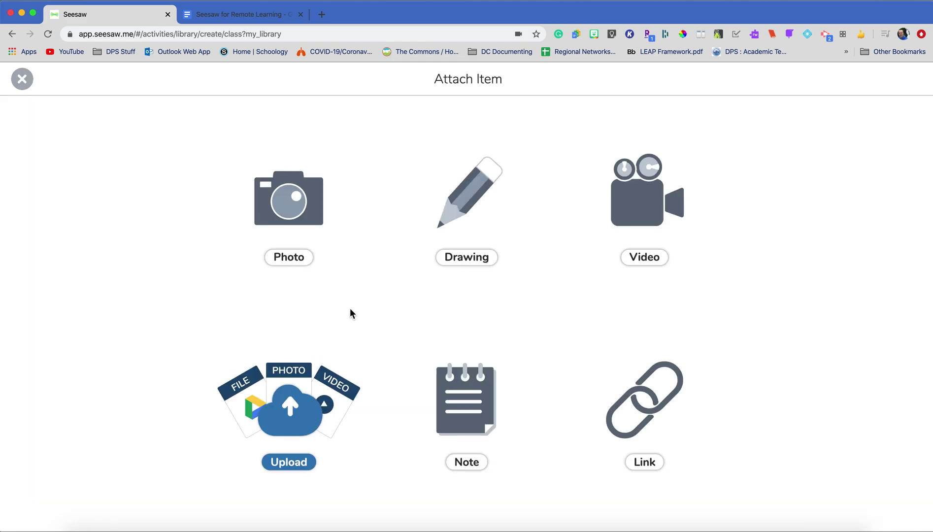
left_click(471, 196)
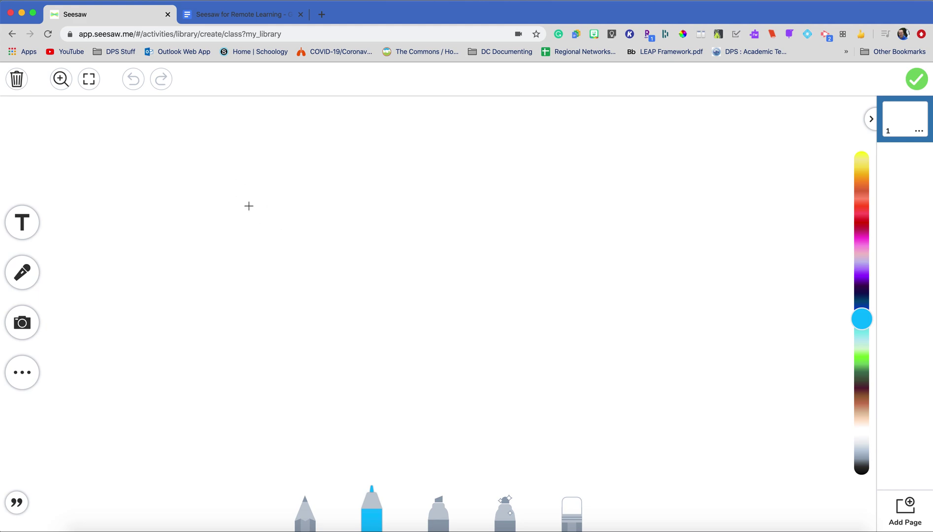
- Hand-draw the equation 2 + 3 = 5 on the canvas
left_click_drag(225, 188, 288, 266)
mouse_move(306, 227)
left_mouse_down()
mouse_move(348, 227)
mouse_move(330, 242)
left_mouse_up()
left_click_drag(364, 198, 362, 273)
left_click_drag(410, 228, 462, 228)
left_click_drag(420, 252, 480, 255)
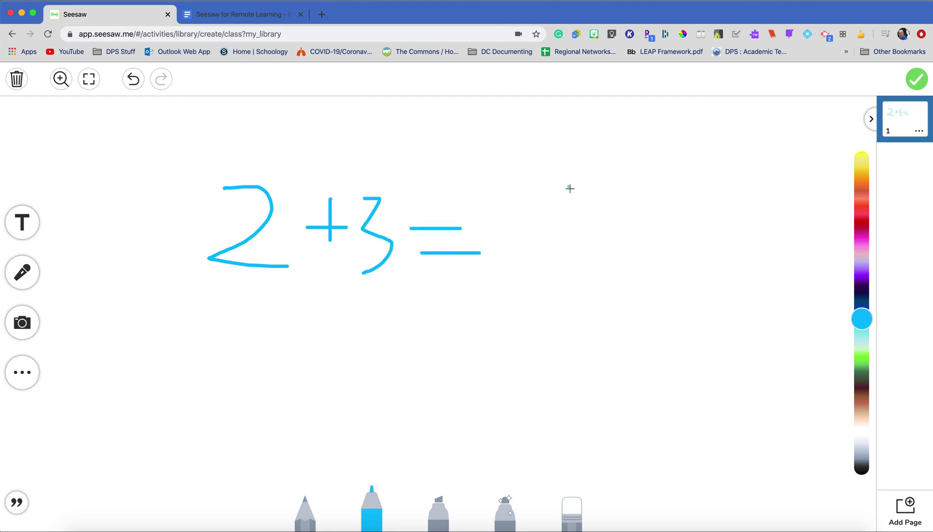
mouse_move(569, 187)
left_mouse_down()
mouse_move(521, 267)
mouse_move(546, 298)
mouse_move(534, 299)
left_mouse_up()
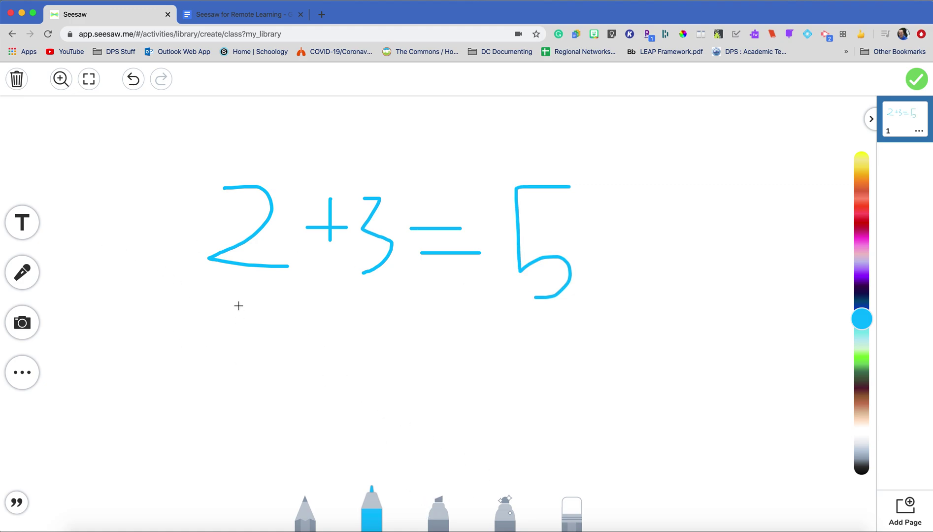
- Draw counting circles under each number and finish the drawing
mouse_move(234, 300)
left_mouse_down()
mouse_move(258, 314)
mouse_move(256, 290)
left_mouse_up()
mouse_move(337, 298)
left_mouse_down()
mouse_move(355, 310)
mouse_move(365, 298)
mouse_move(389, 317)
mouse_move(389, 294)
left_mouse_up()
mouse_move(528, 308)
left_mouse_down()
mouse_move(540, 323)
mouse_move(527, 307)
mouse_move(554, 321)
mouse_move(558, 306)
mouse_move(520, 324)
mouse_move(547, 341)
mouse_move(560, 327)
mouse_move(548, 326)
mouse_move(586, 346)
mouse_move(578, 333)
left_mouse_up()
left_click(578, 332)
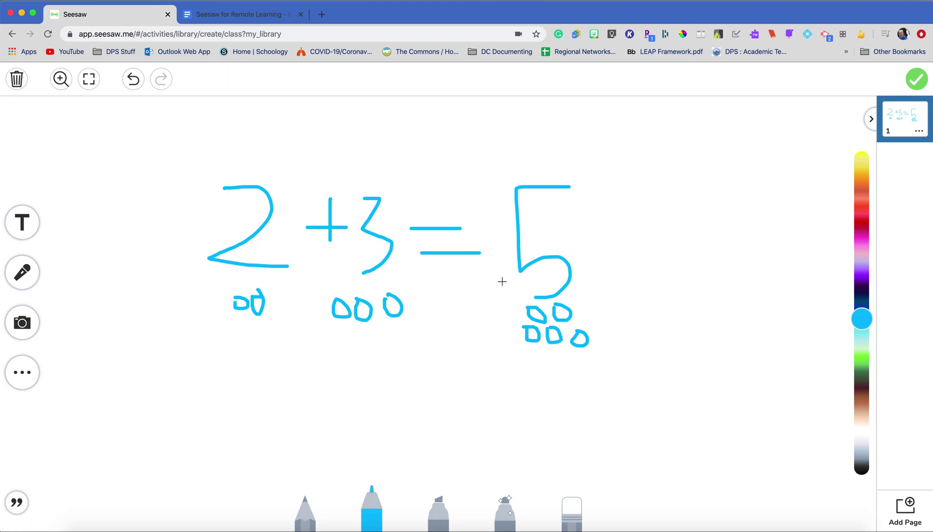
left_click(916, 80)
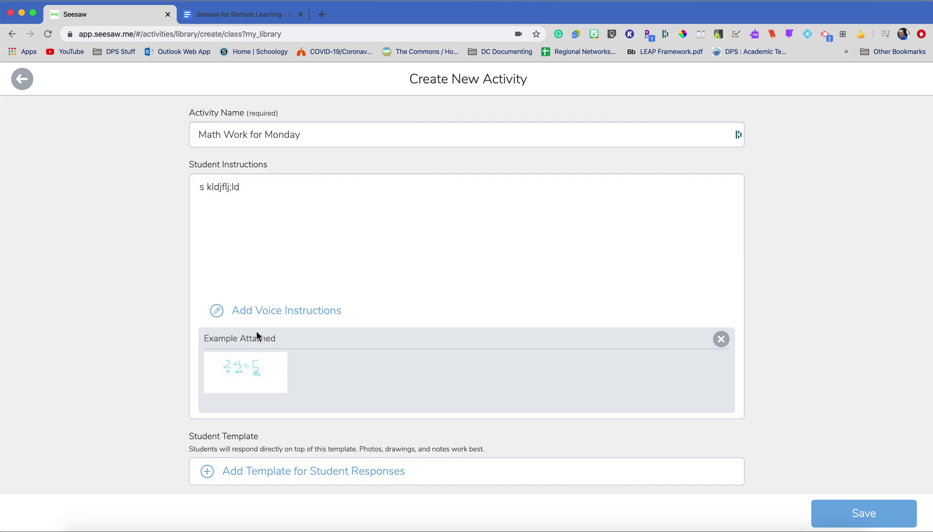
- Save Math Work for Monday to My Library and begin assigning it to a class
left_click(865, 514)
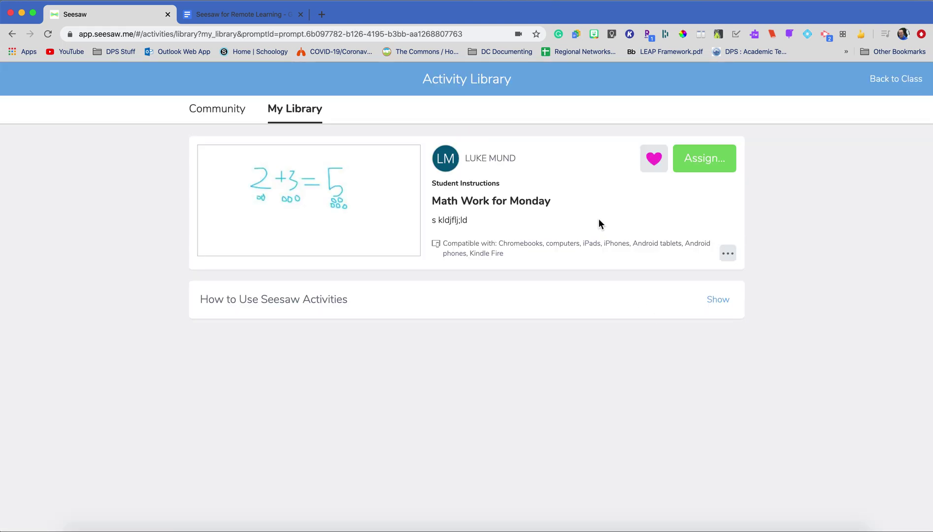
left_click(694, 162)
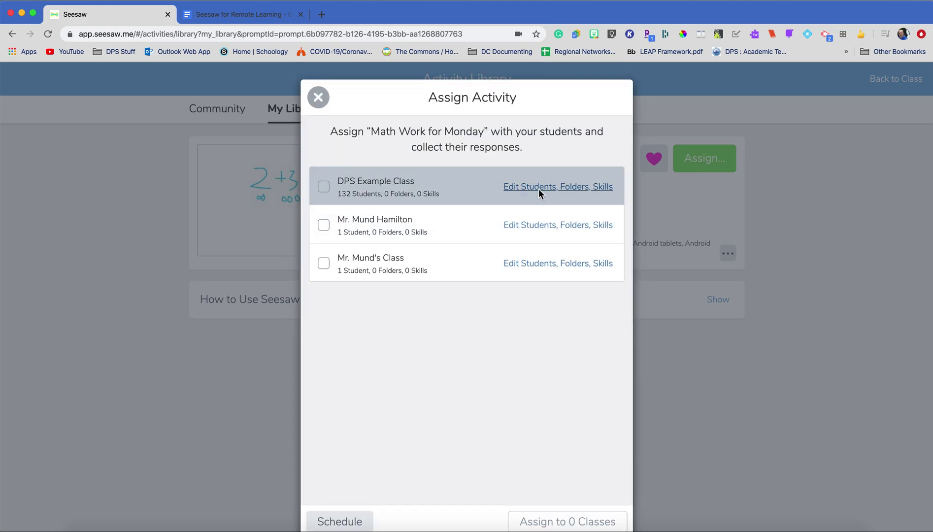
- Review DPS Example Class's students and folders for Math Work for Monday, then close without assigning
left_click(574, 188)
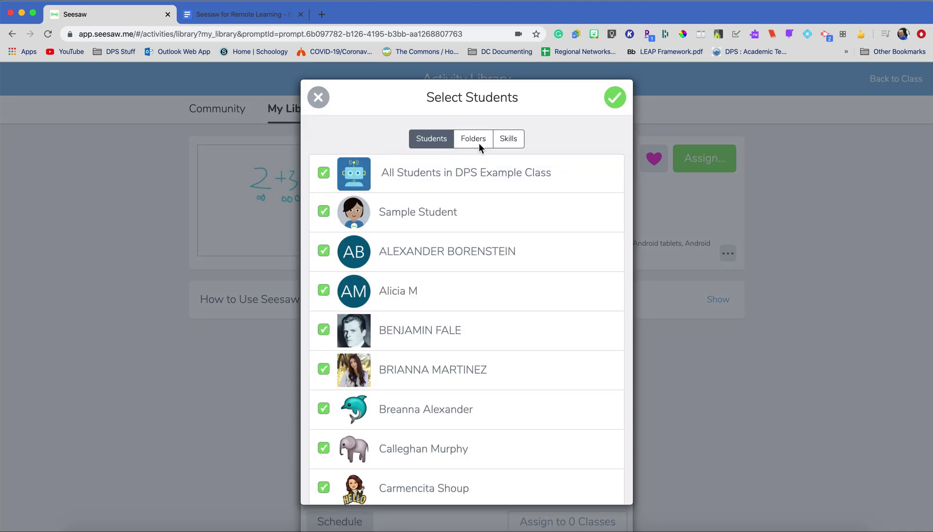
left_click(473, 139)
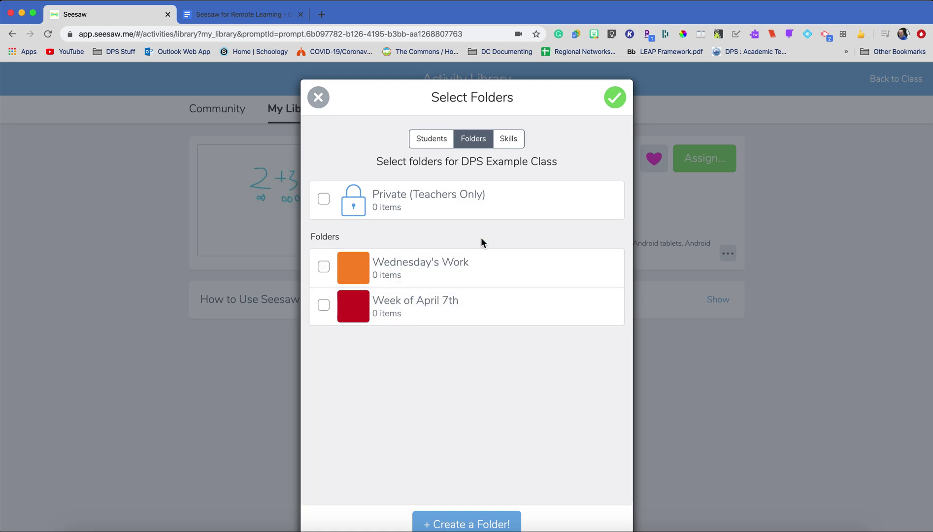
left_click(616, 102)
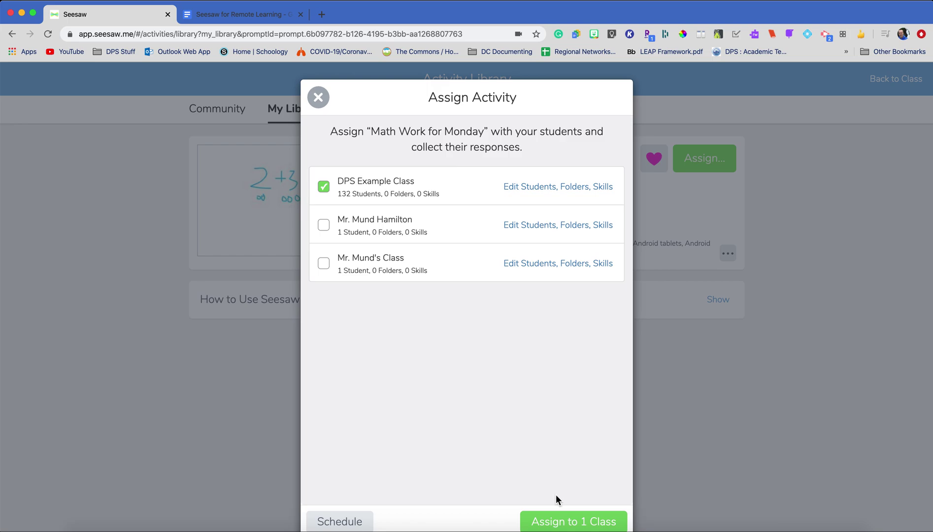
left_click(318, 97)
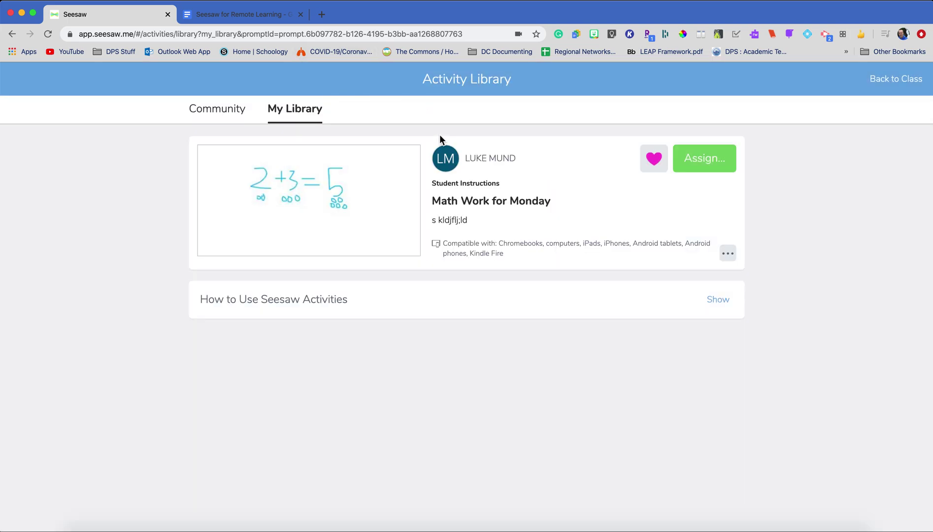
- From the class page, start a brand new activity and name it 'Video Response'
left_click(896, 78)
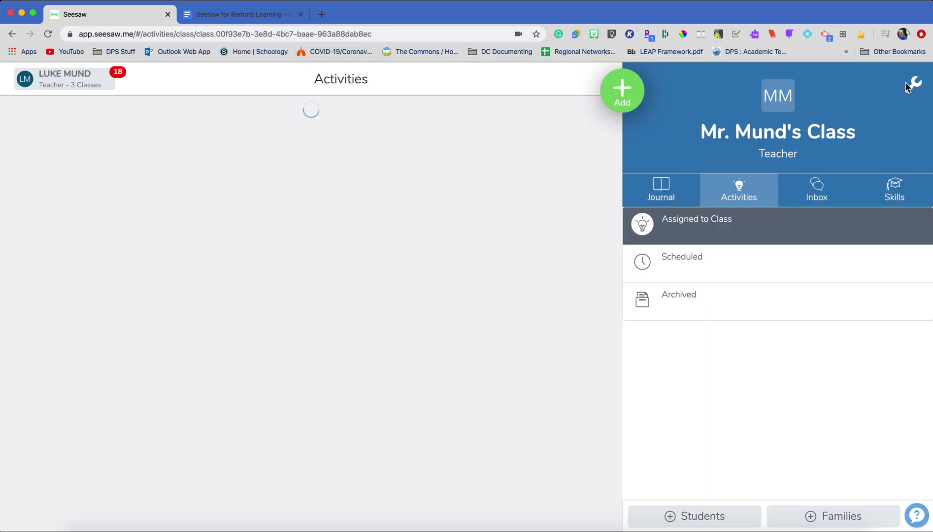
left_click(620, 95)
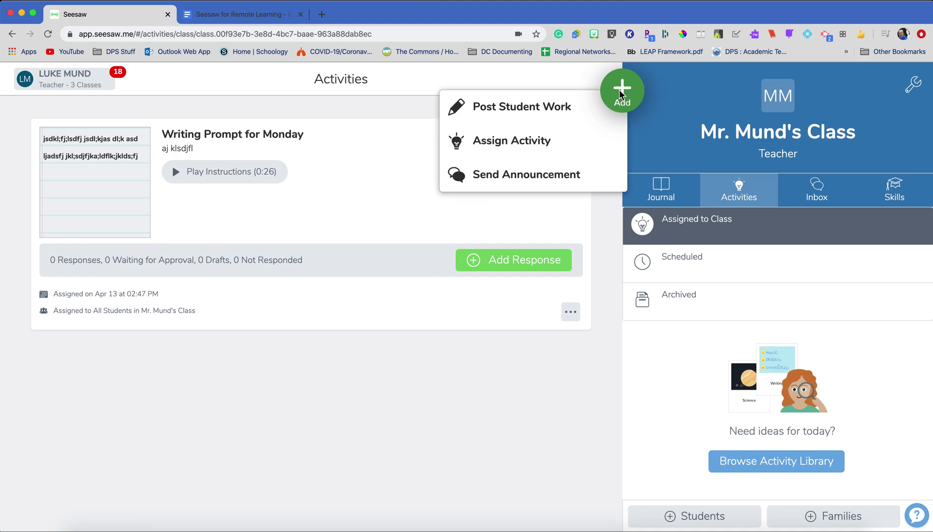
left_click(520, 143)
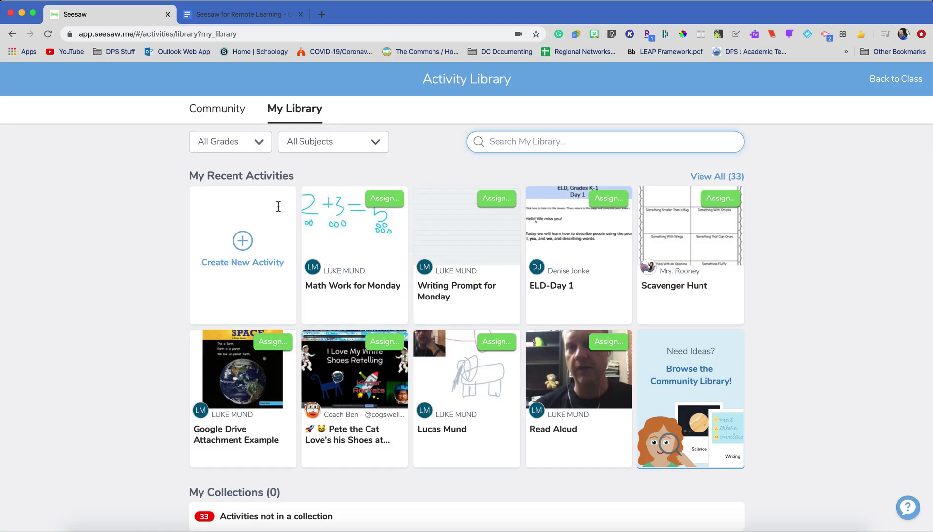
left_click(245, 241)
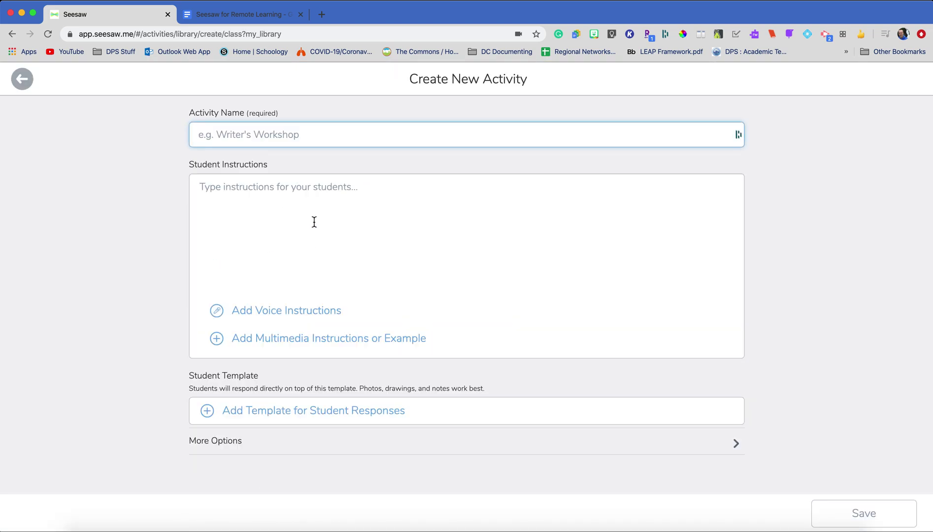
left_click(292, 138)
type("Video Re")
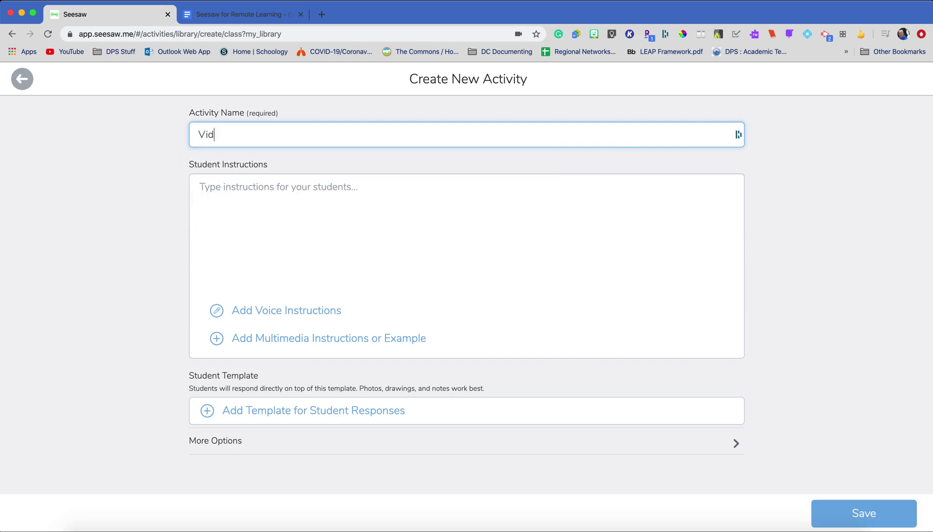
type("sponse")
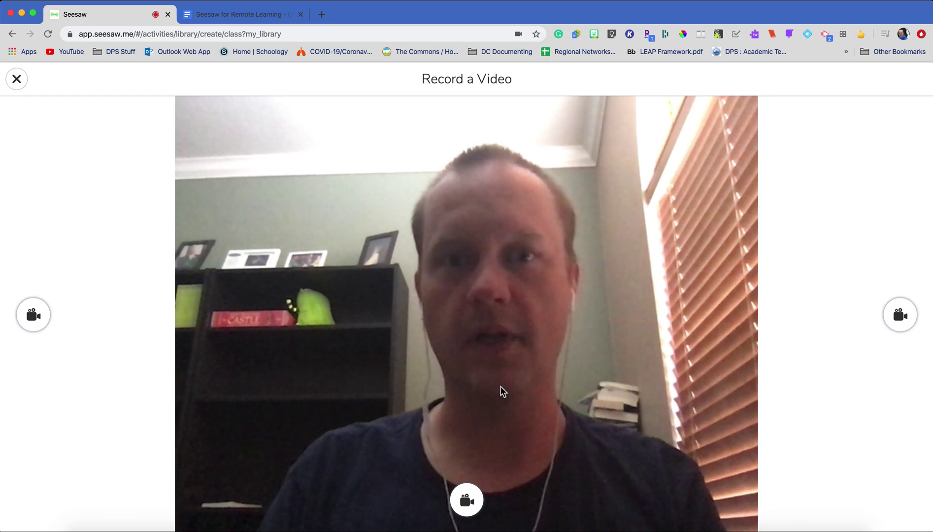
- Record a 0:15 example video with several pauses and attach it to Video Response
left_click(466, 500)
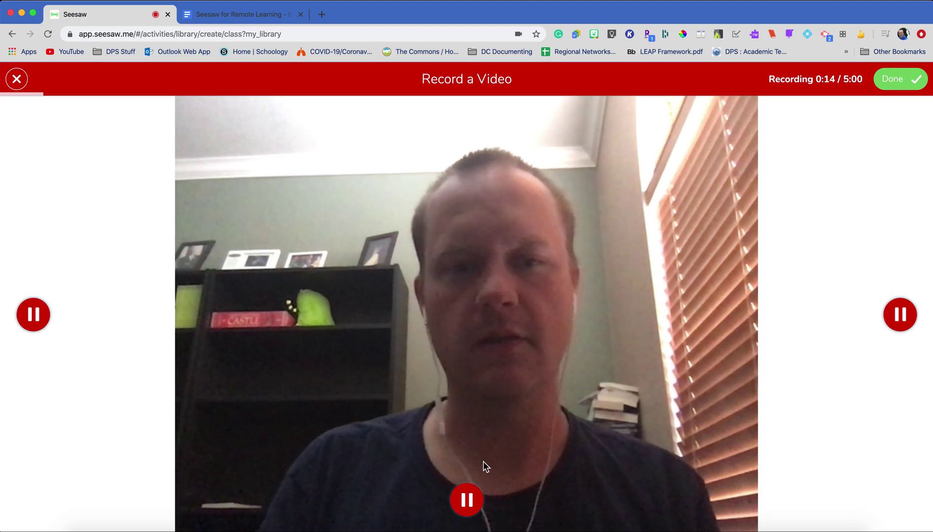
left_click(468, 500)
left_click(470, 497)
left_click(470, 498)
left_click(470, 498)
left_click(470, 498)
left_click(470, 497)
left_click(470, 498)
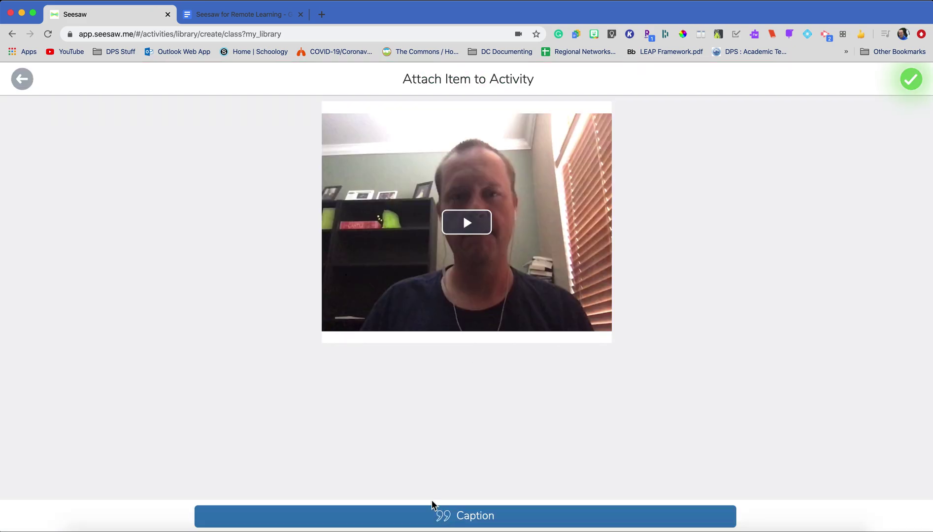
left_click(914, 86)
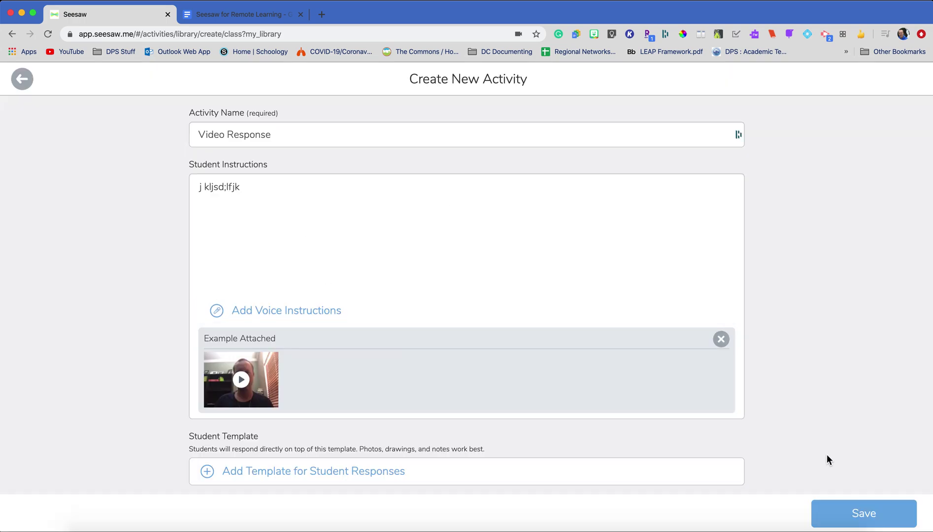
- Save Video Response, assign it to the teacher's own class, and open that class's activities
left_click(831, 515)
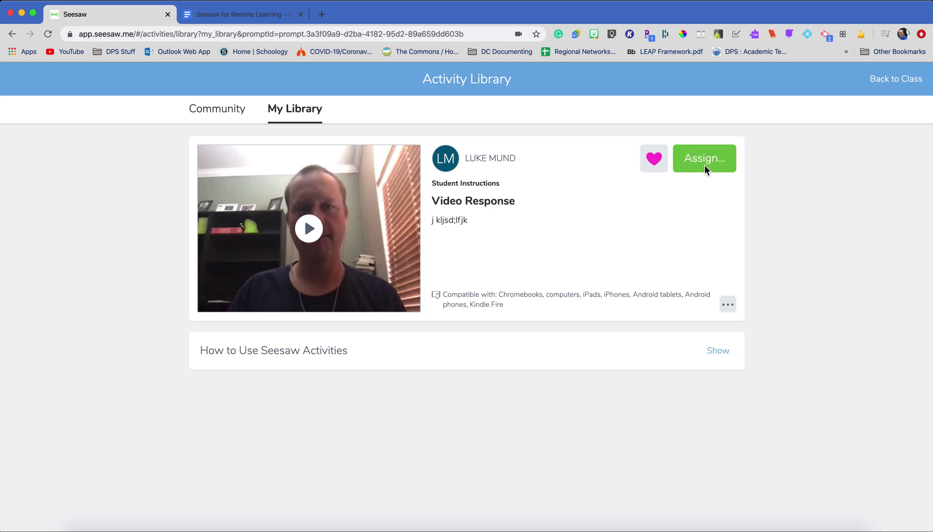
left_click(705, 162)
left_click(323, 265)
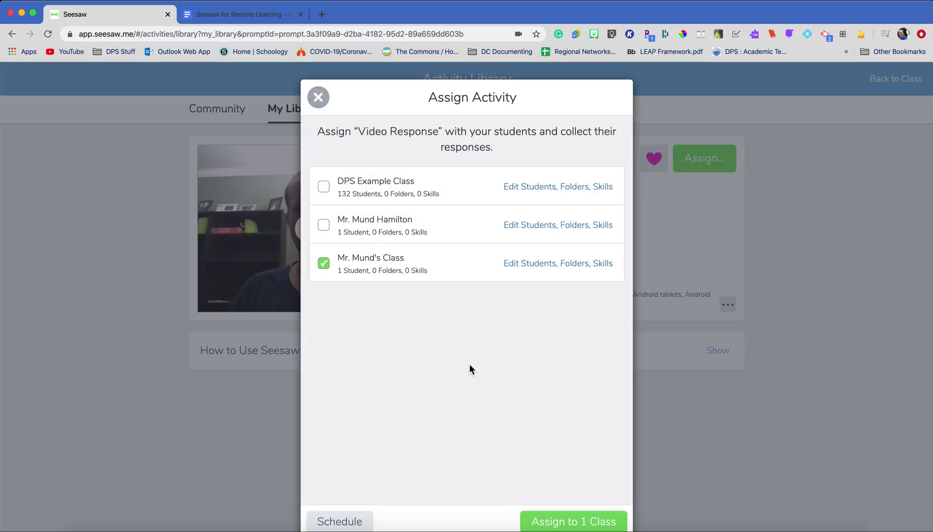
left_click(561, 525)
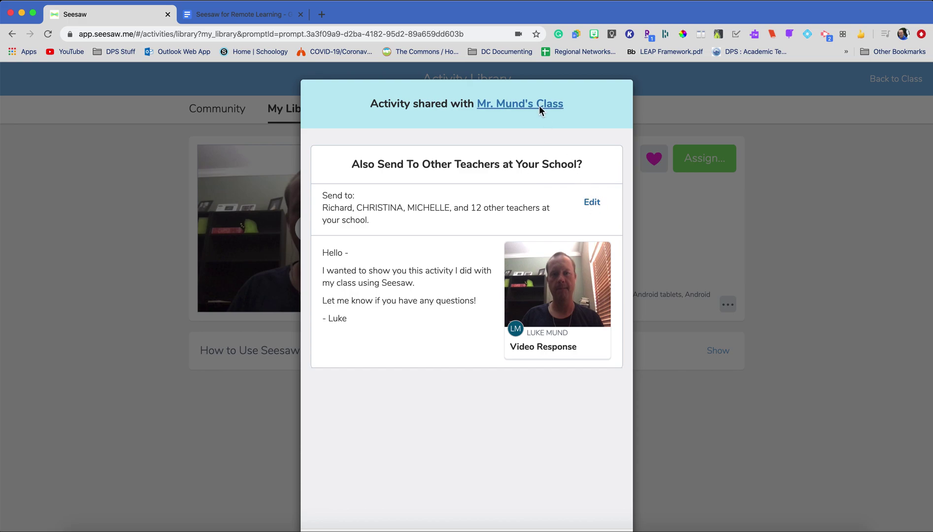
left_click(539, 105)
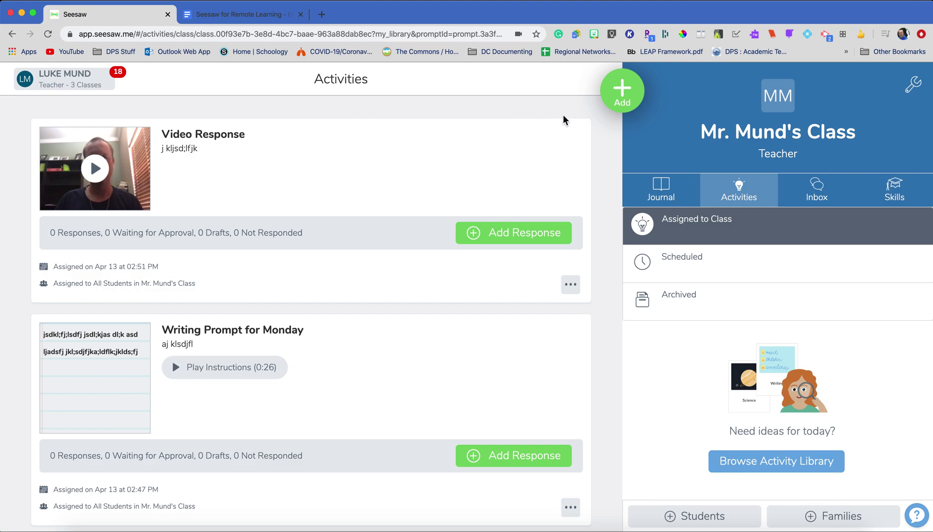
- Start another new activity and bring up the Attach Item choices for its student template
left_click(624, 102)
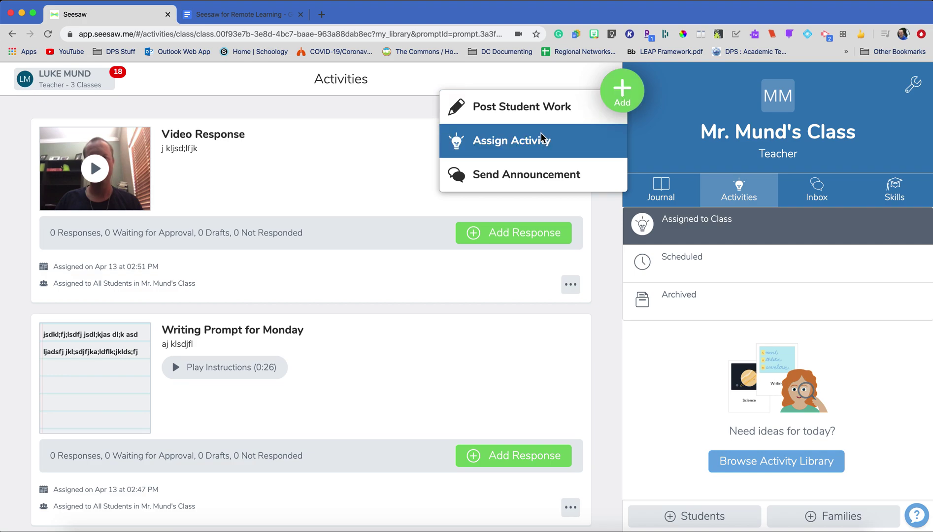
left_click(527, 146)
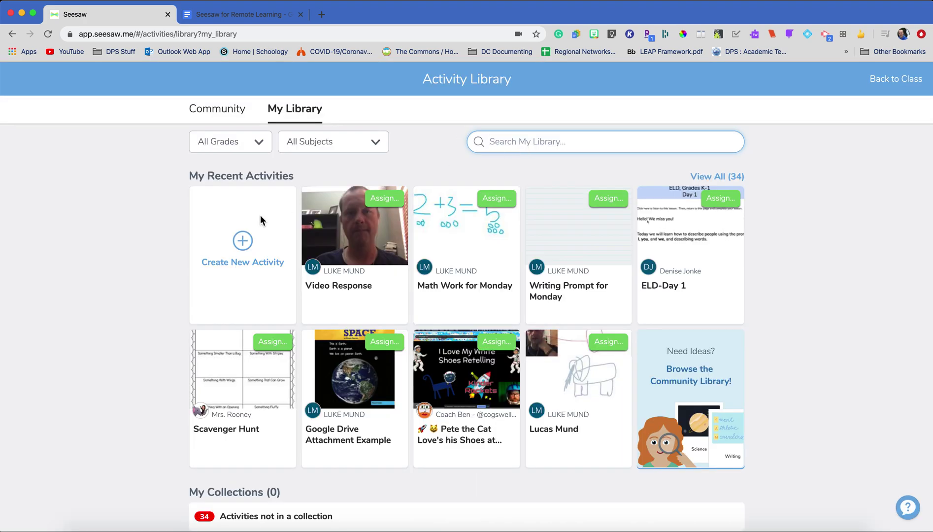
left_click(243, 241)
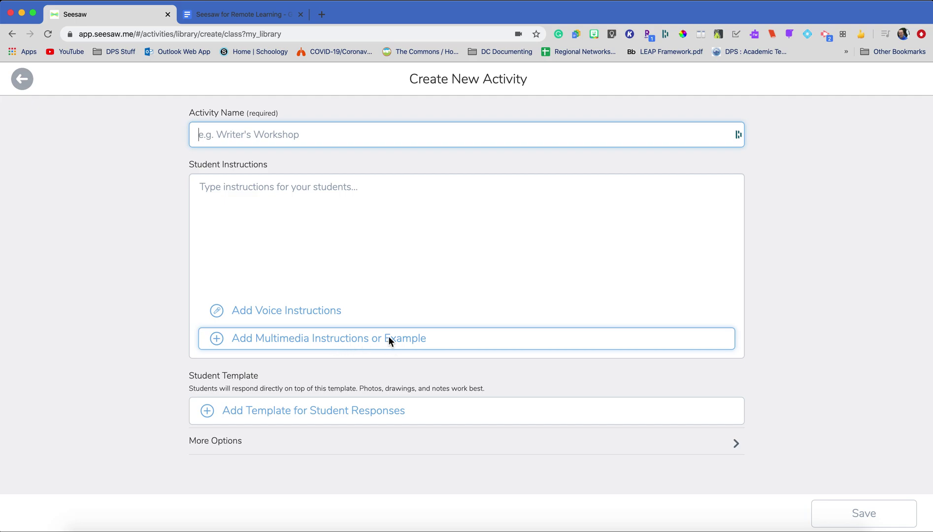
left_click(295, 414)
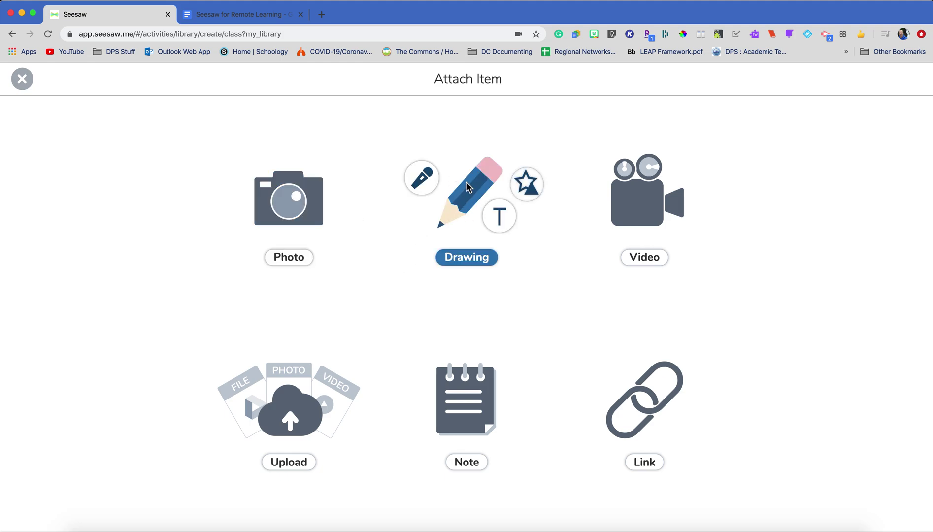
- Write a lined note with three numbered lines, starting '1. What is your favorite animal?'
left_click(463, 380)
type("1")
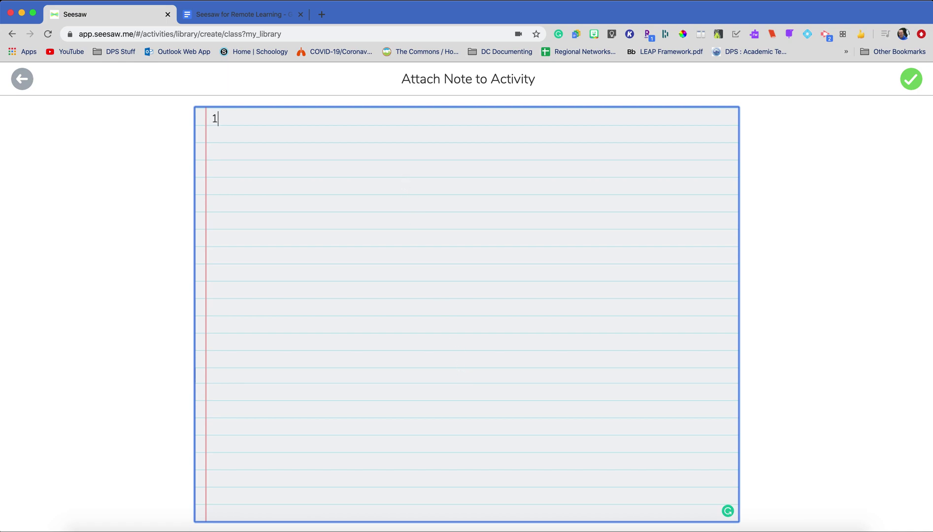
type(". Wha")
type("t is ver")
key("BackSpace")
key("BackSpace")
type("your favorite animal")
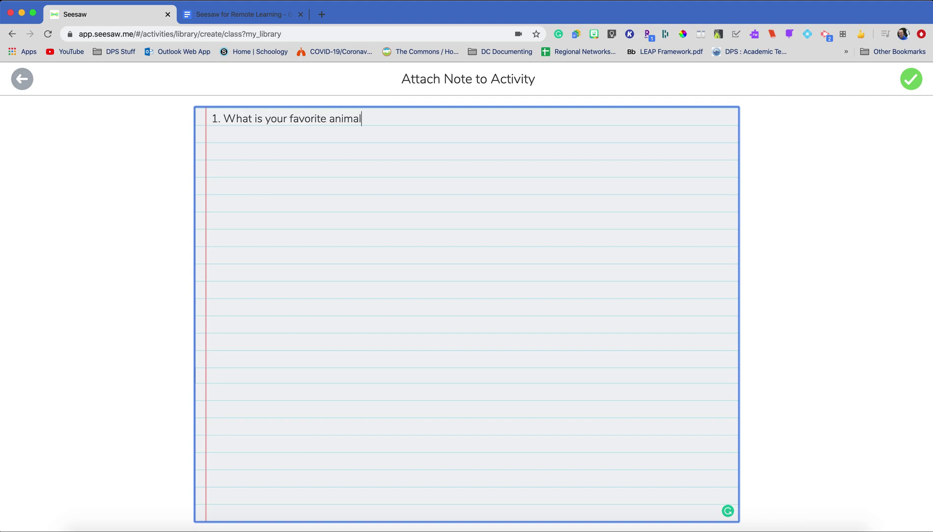
type("?")
key("Return")
key("Return")
type("2.j l;slkd;fj 'klasdf")
key("Return")
type("a")
key("BackSpace")
key("Return")
type("3. jl ;dsjkfl; jalsdfk")
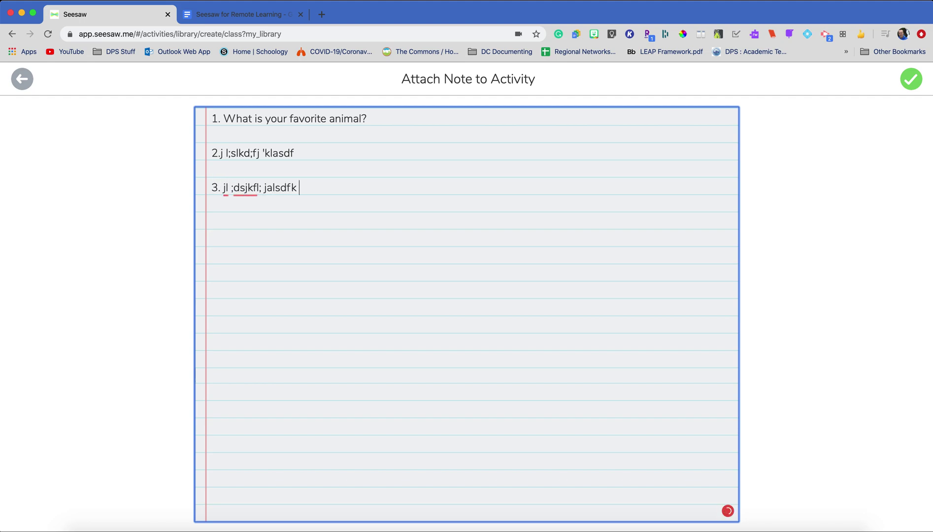
- Add a blank line below item 3 and attach the note as the student template
left_click(223, 131)
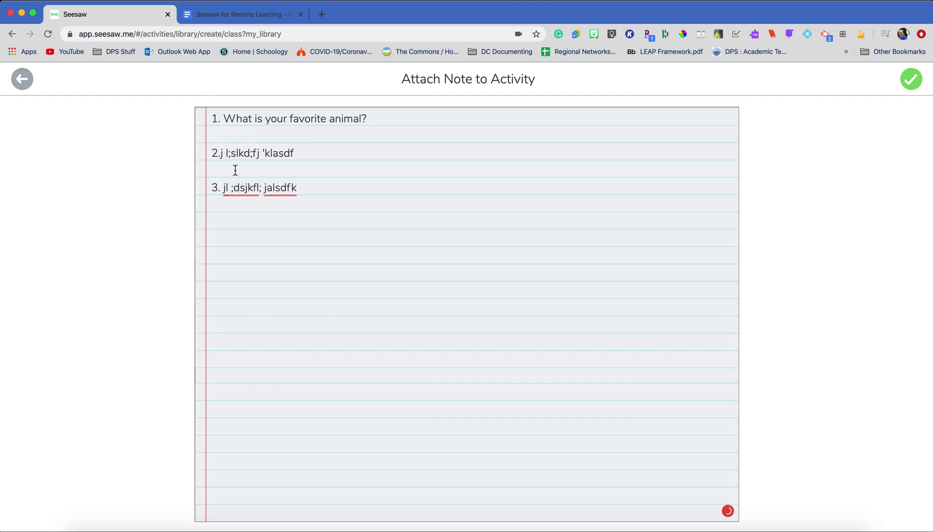
left_click(241, 206)
key("Return")
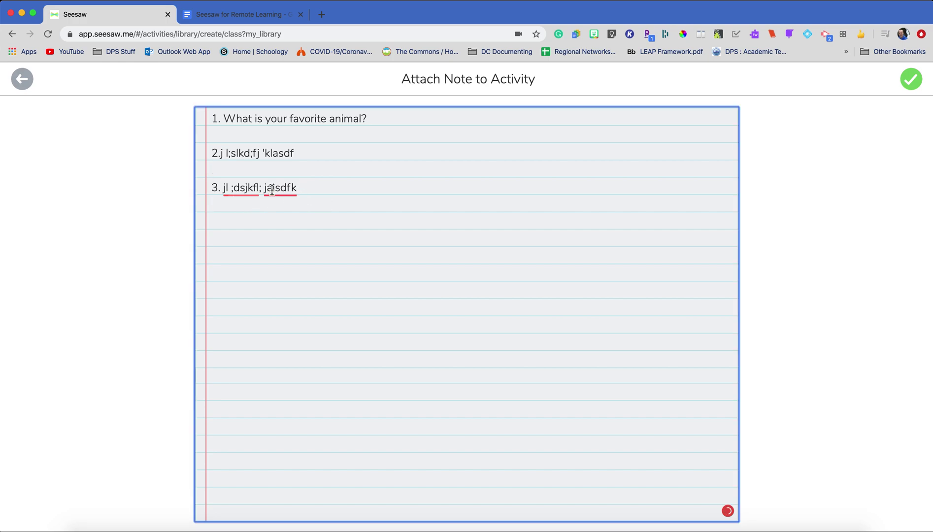
left_click(913, 80)
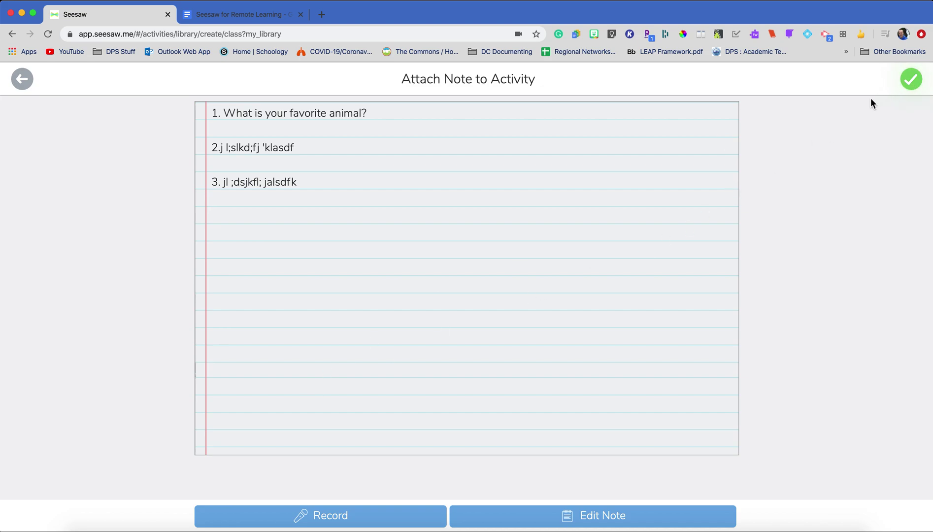
left_click(913, 87)
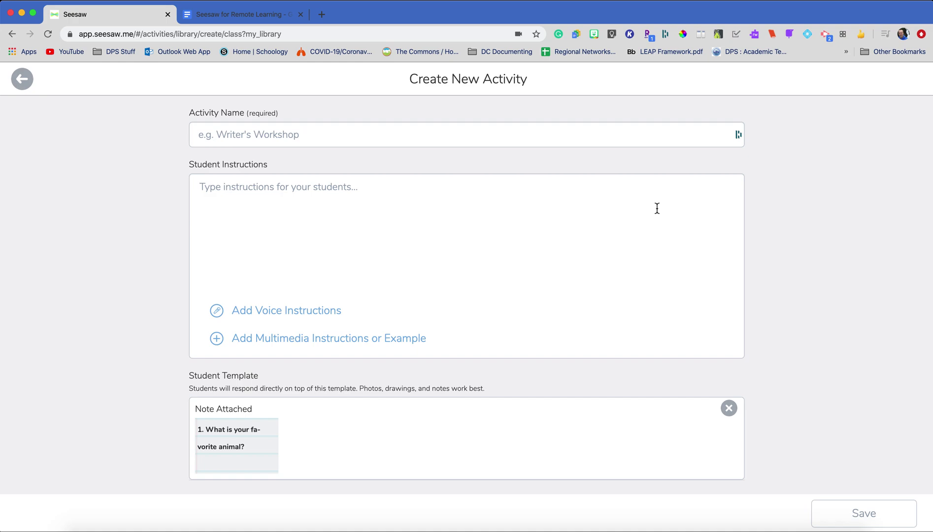
- Leave the unsaved activity for My Library and switch to the Community activity library
scroll(521, 287, "down", 2)
scroll(458, 199, "up", 2)
left_click(22, 80)
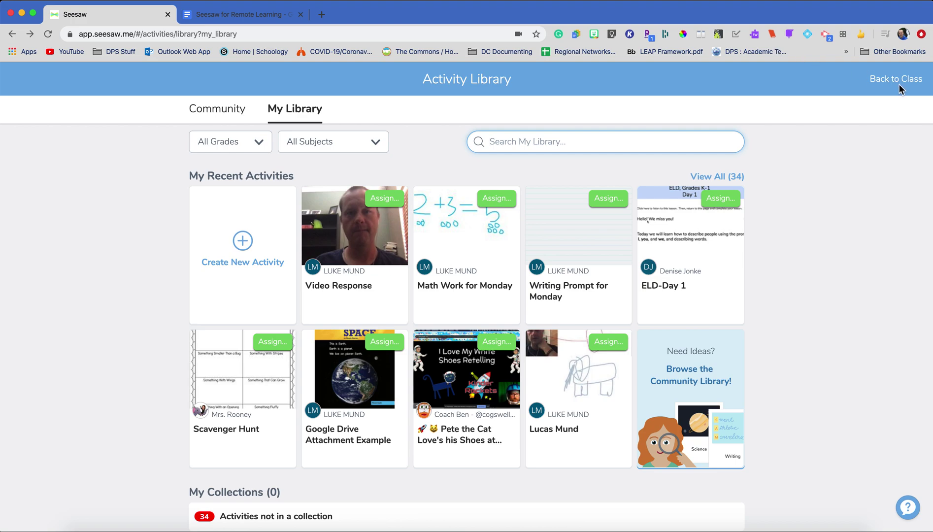
left_click_drag(895, 86, 870, 83)
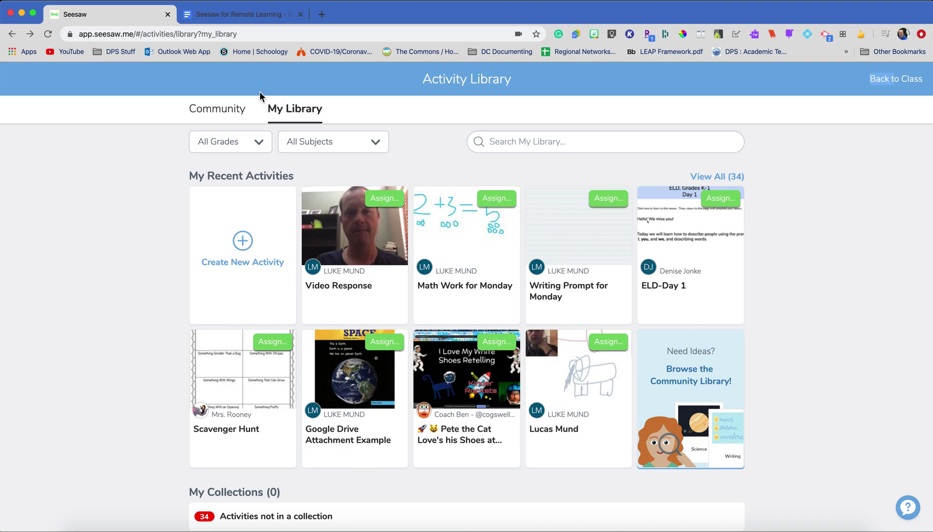
left_click(236, 112)
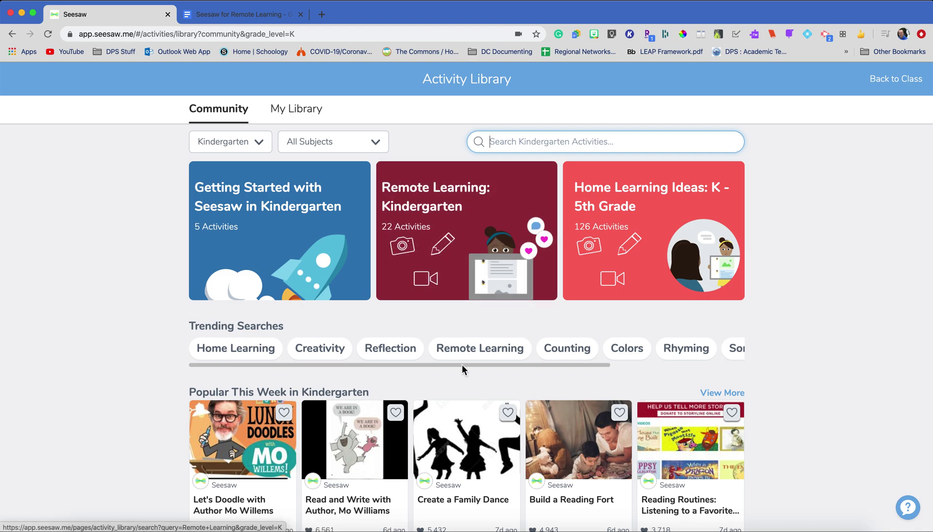
- Browse Kindergarten community activities and read 'Let's Doodle with Author Mo Willems' instructions and notes
scroll(461, 363, "down", 4)
scroll(375, 310, "down", 8)
scroll(376, 313, "up", 8)
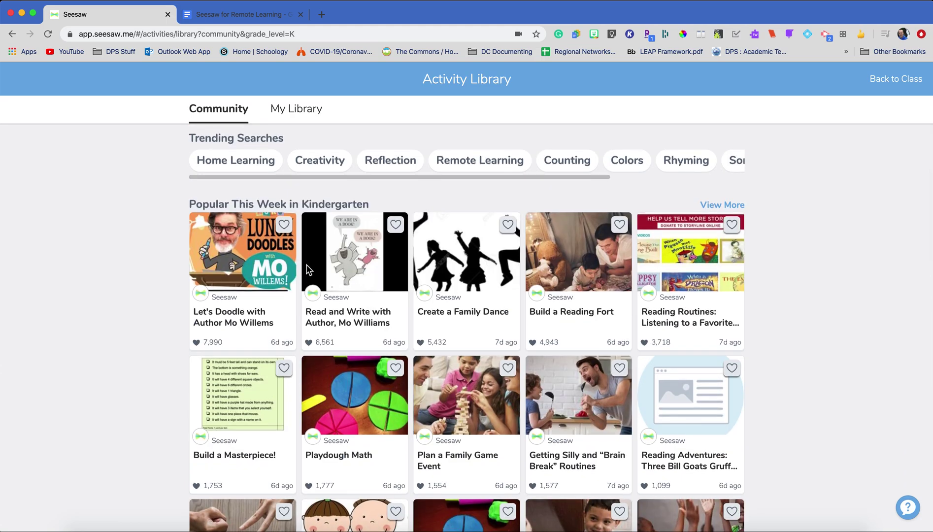
left_click(240, 250)
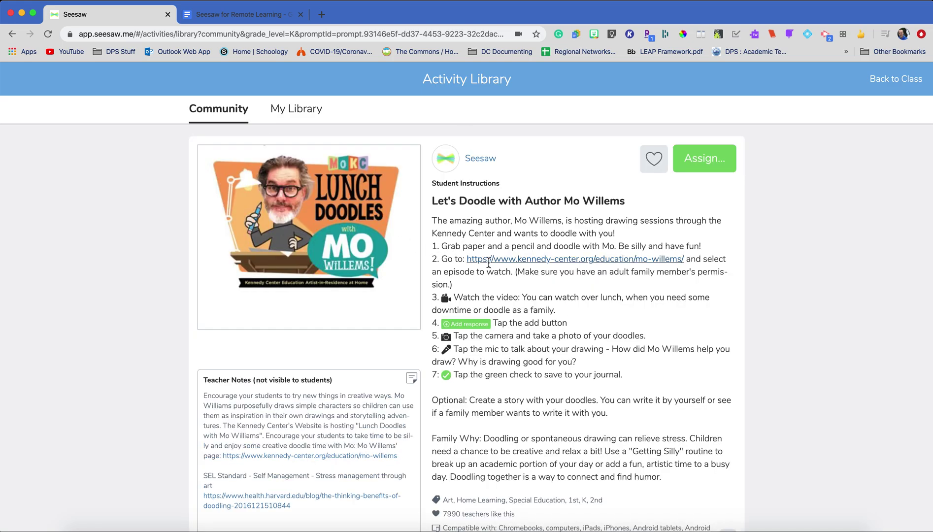
scroll(536, 381, "down", 2)
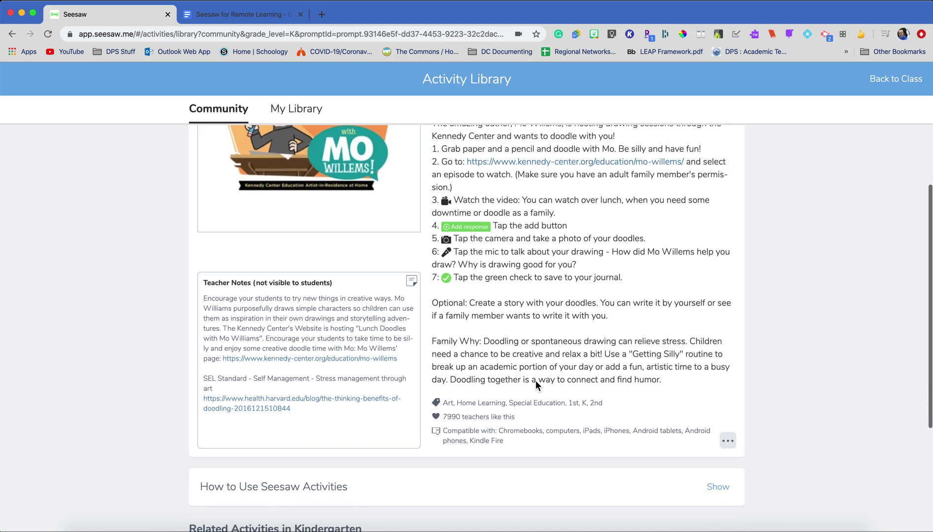
scroll(287, 369, "down", 4)
scroll(438, 309, "up", 6)
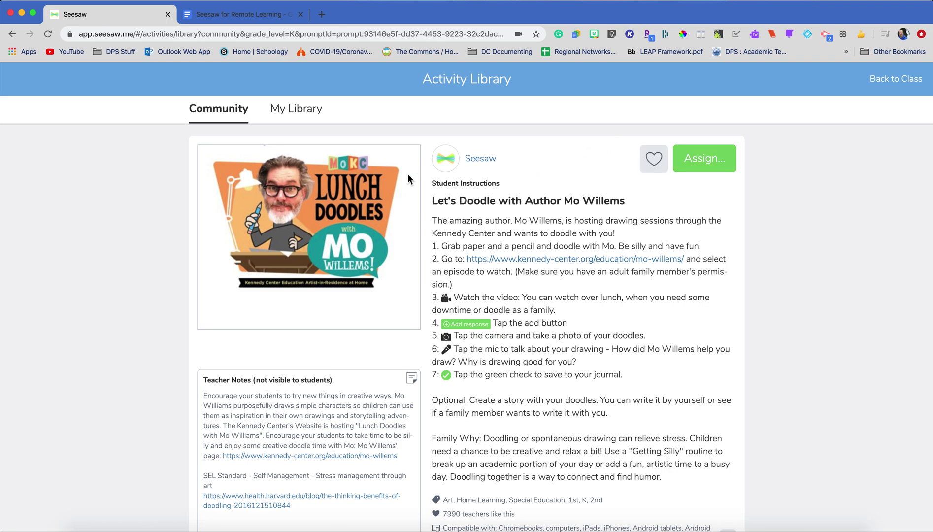
- Search the Community library for 'scavenger hunt' activities
left_click(10, 37)
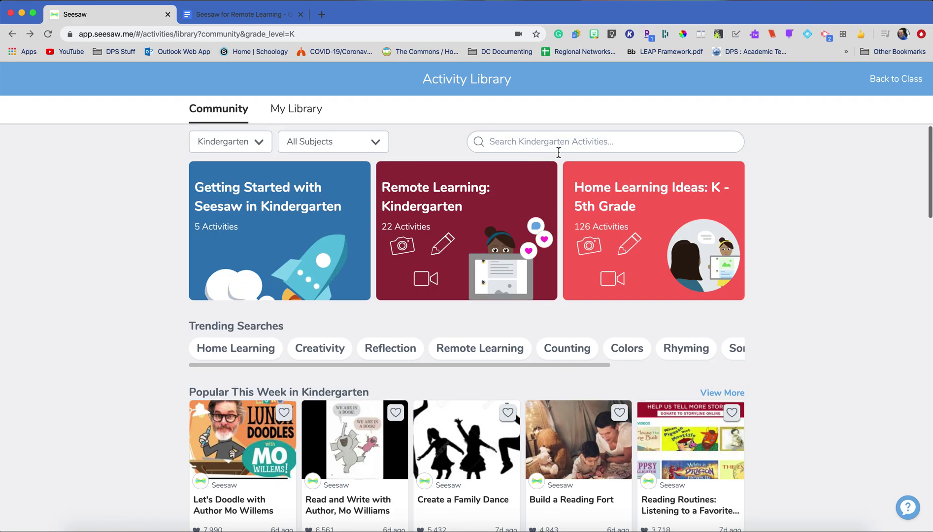
left_click(558, 152)
type("sca")
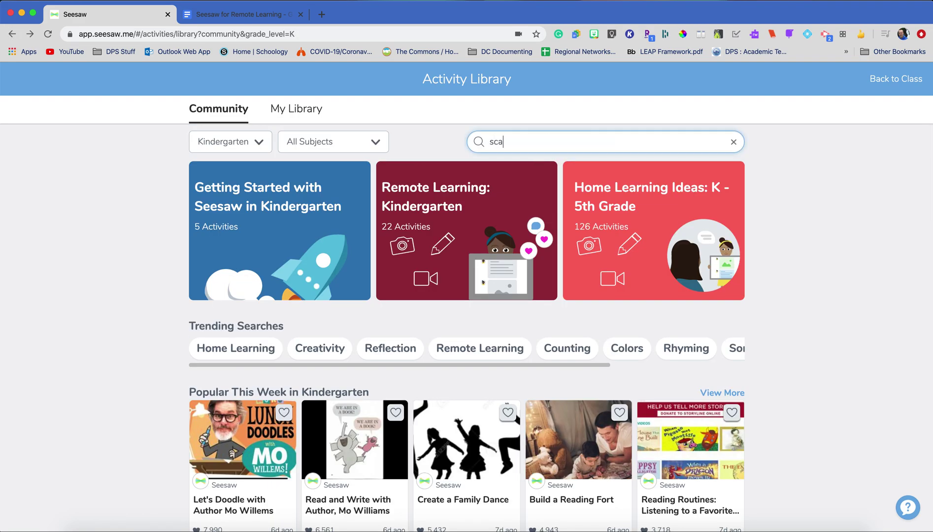
type("venger hunt")
key("Return")
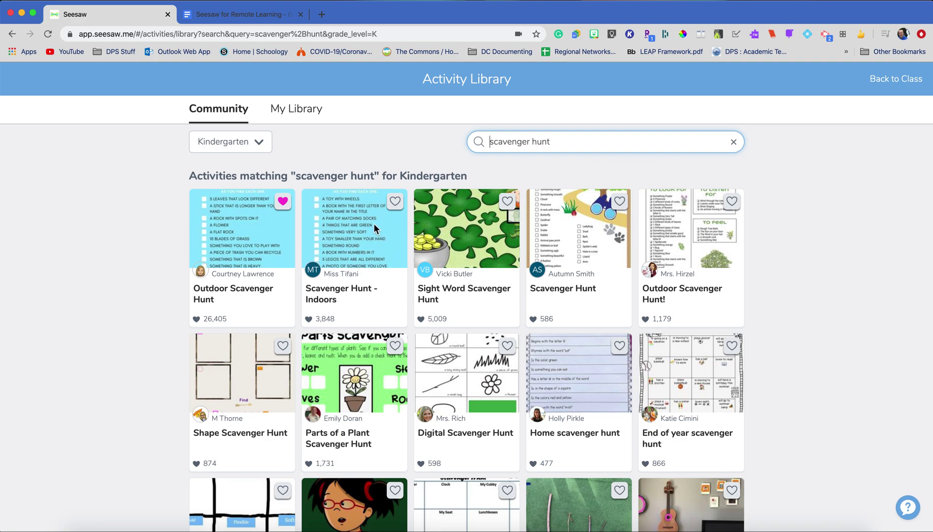
- Search 'libro', view 'Partes de la portada del libro', then return to the class activities
left_click(564, 141)
left_click_drag(565, 140, 475, 142)
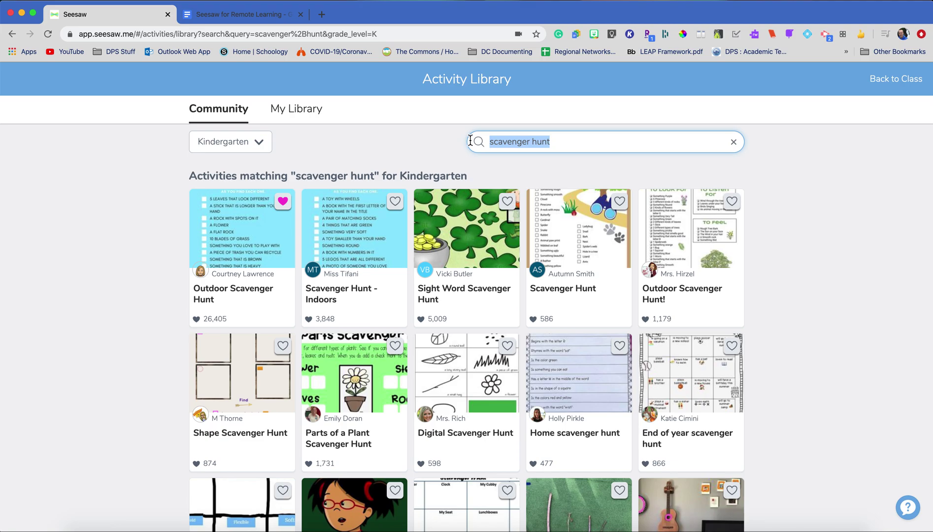
type("libro")
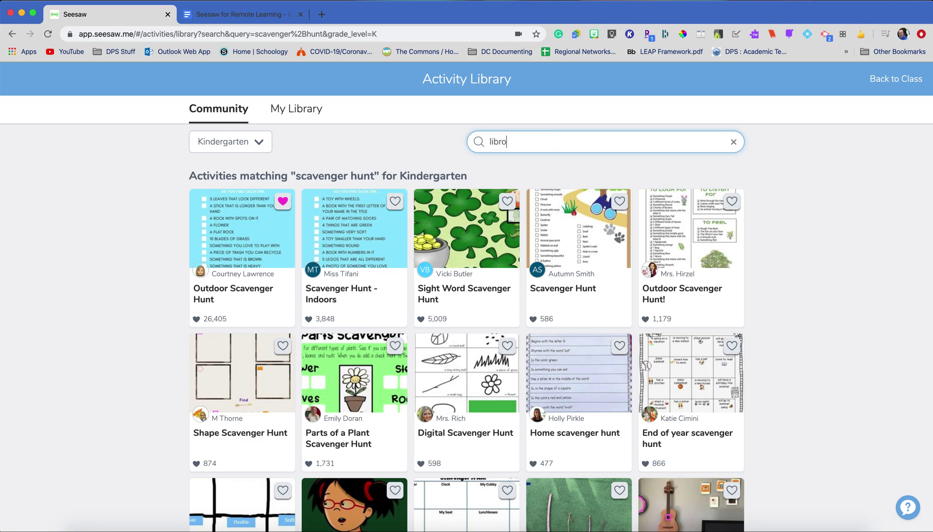
key("Return")
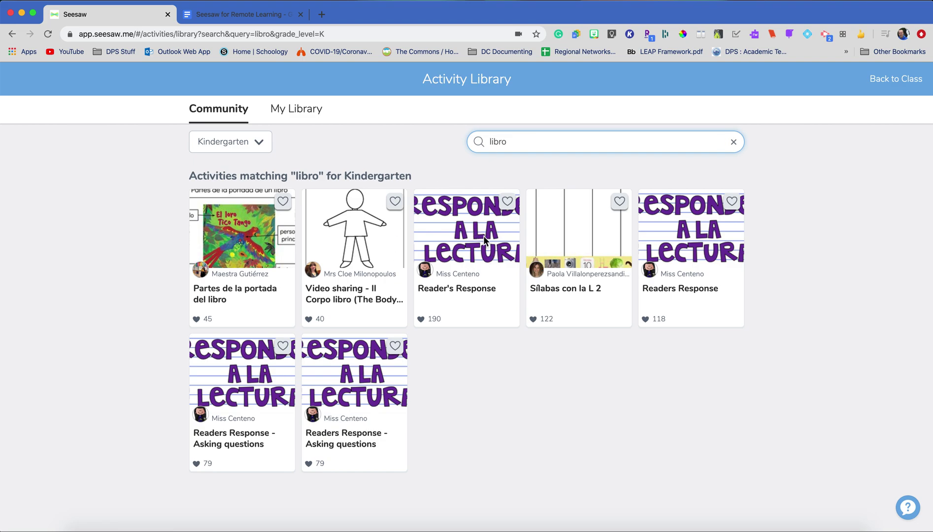
left_click(240, 244)
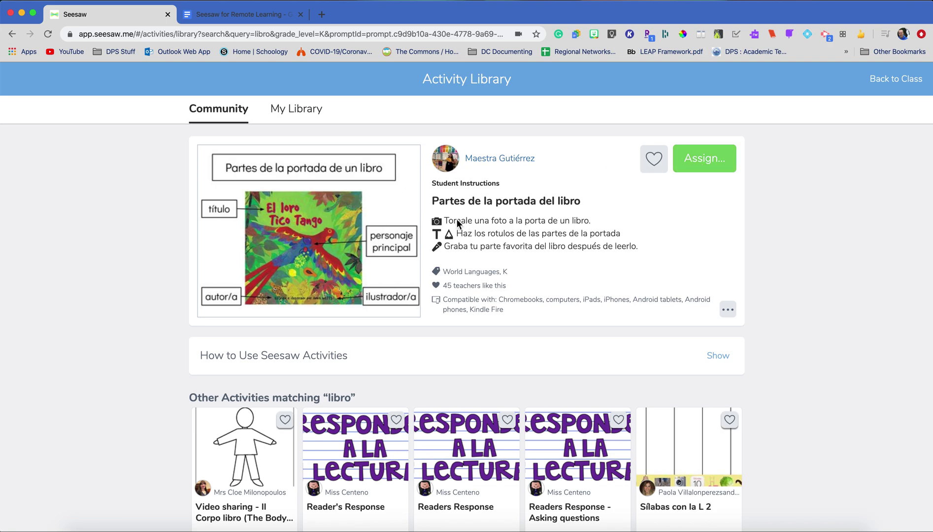
left_click_drag(444, 221, 581, 222)
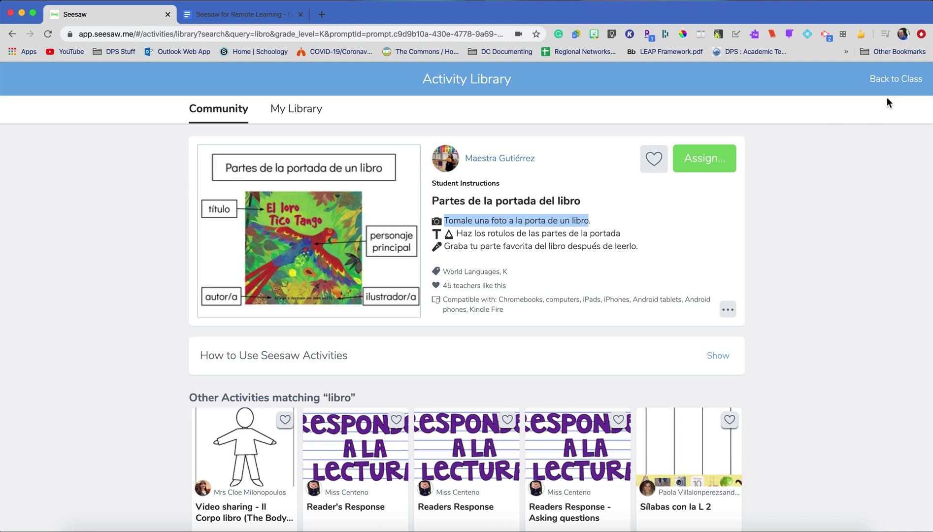
left_click(886, 79)
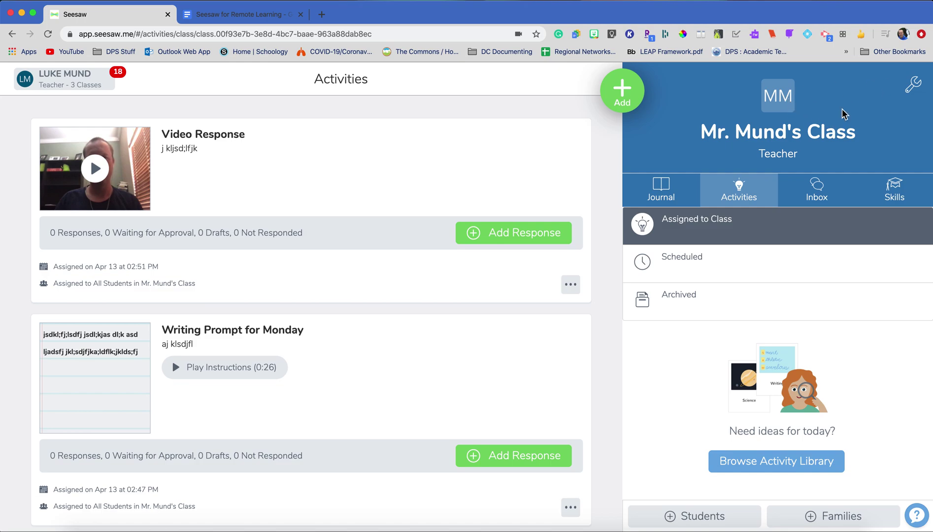
- Try inviting families from Class Settings, dismiss the no-students notice, and close settings
left_click(912, 91)
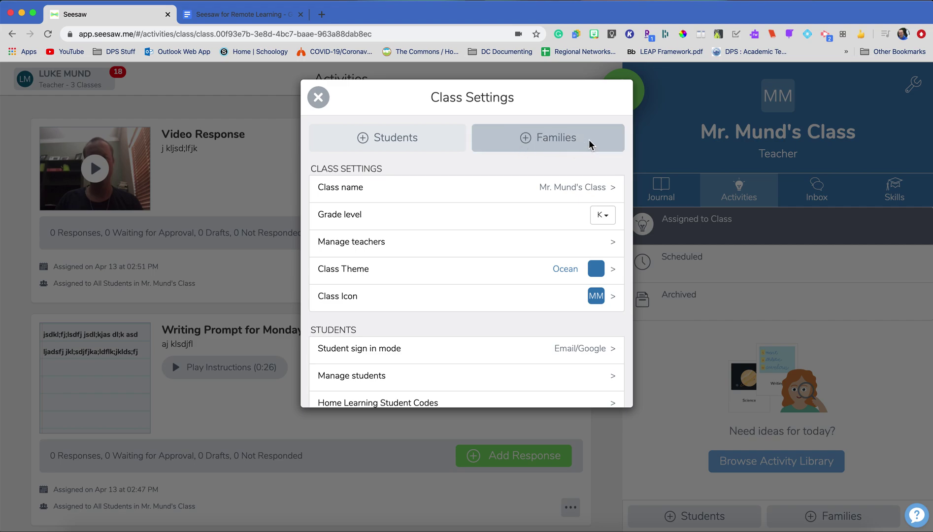
left_click(530, 140)
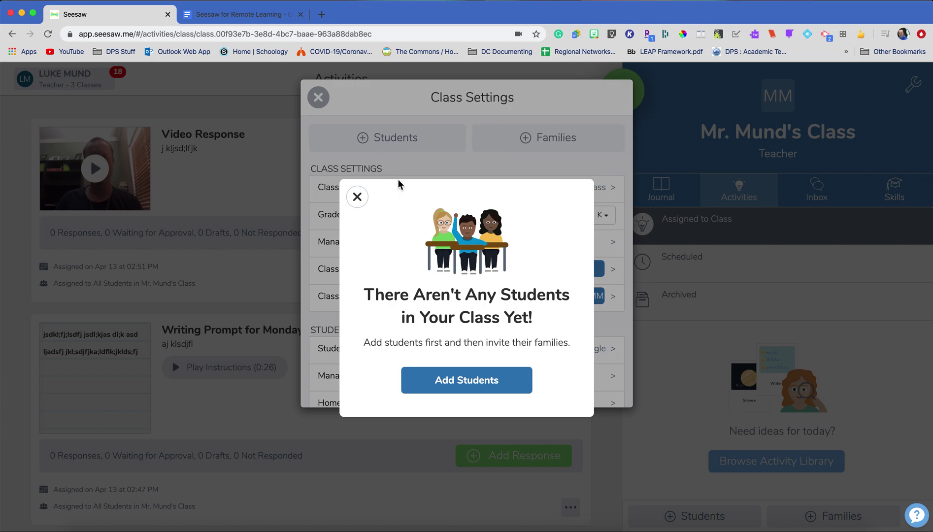
left_click(357, 197)
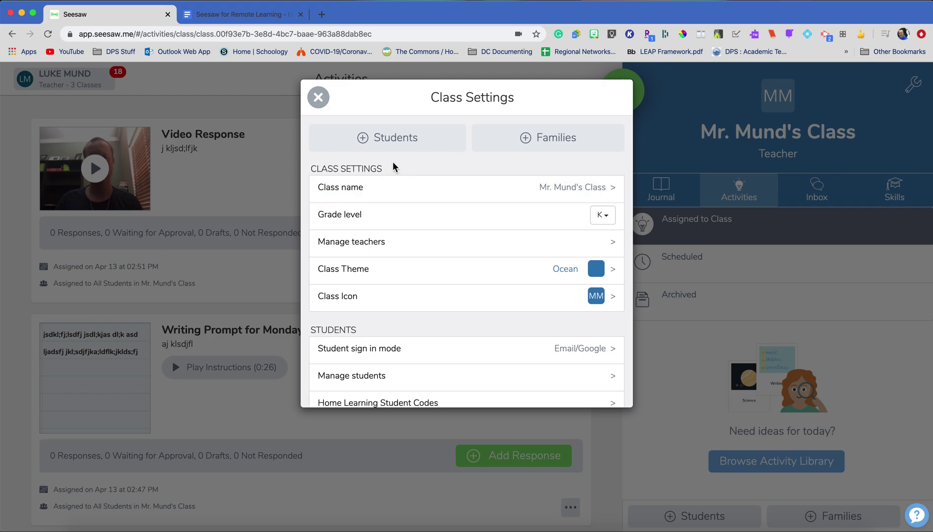
left_click(318, 97)
- Start a new announcement addressed to all students and family members
left_click(621, 88)
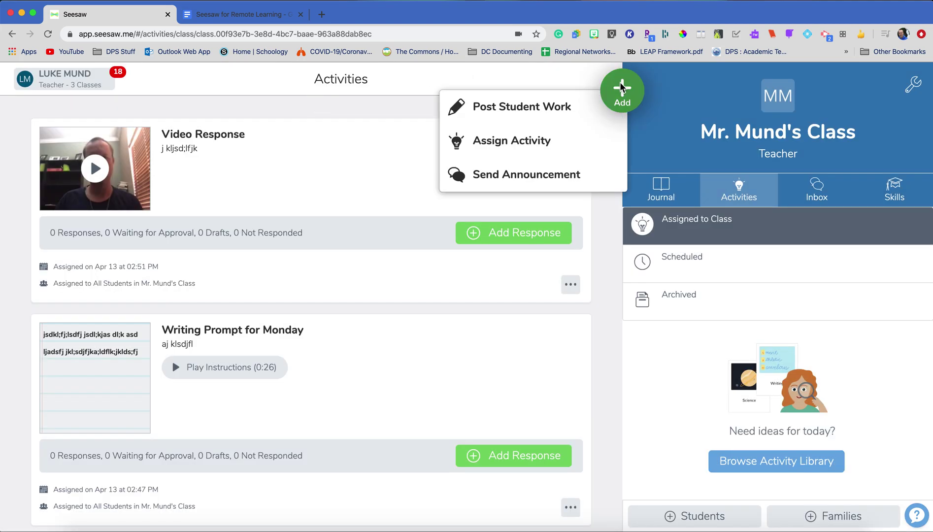
left_click(536, 177)
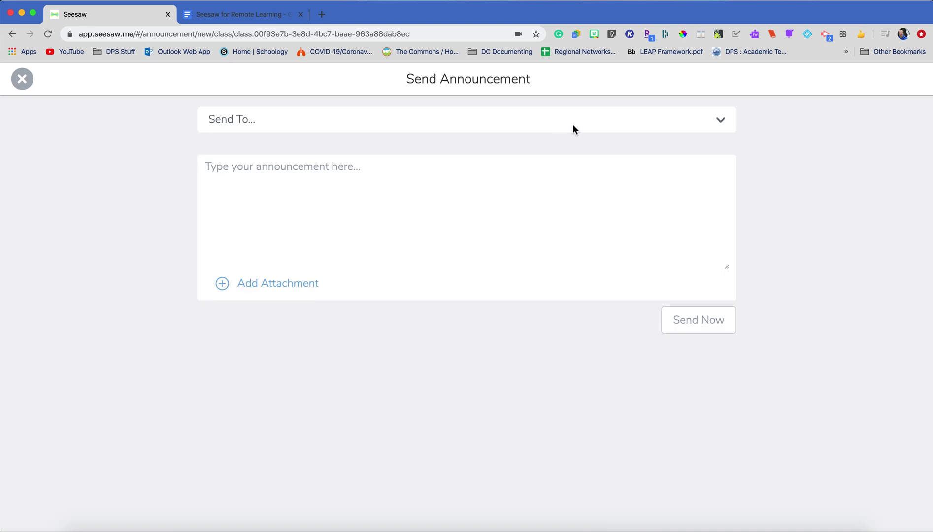
left_click(567, 124)
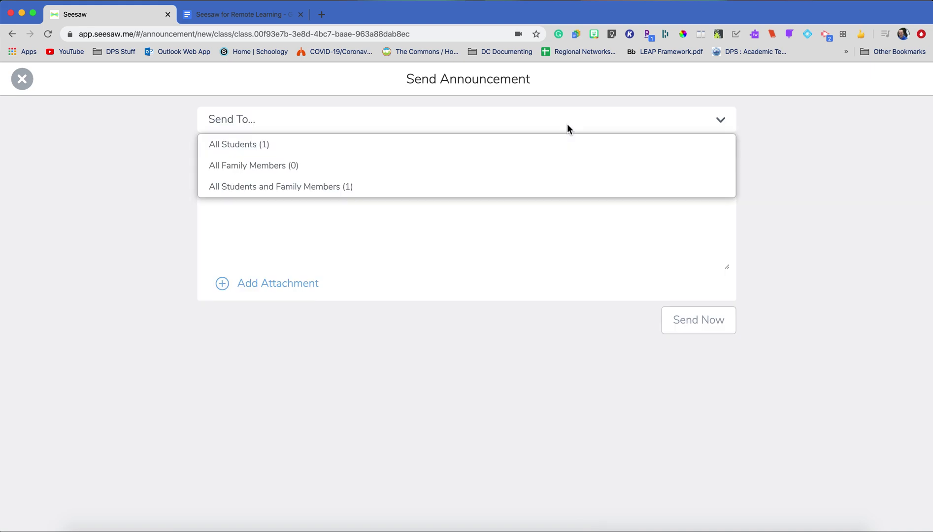
left_click(306, 187)
- Type three lines of placeholder text in the message, then close the announcement without sending
left_click(282, 194)
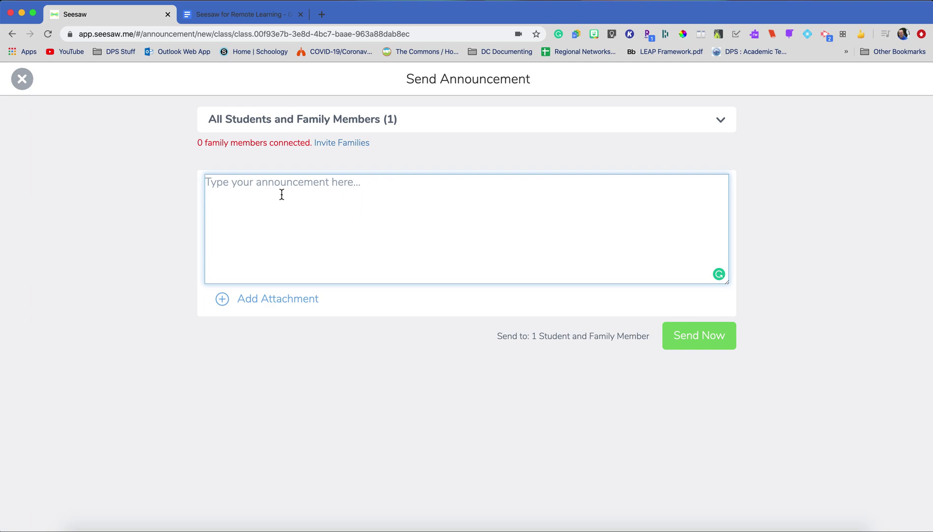
type("I;jkdsfl; j;l")
key("Return")
type("sdl ;fj;lasd")
key("Return")
type("j;lsjdlf")
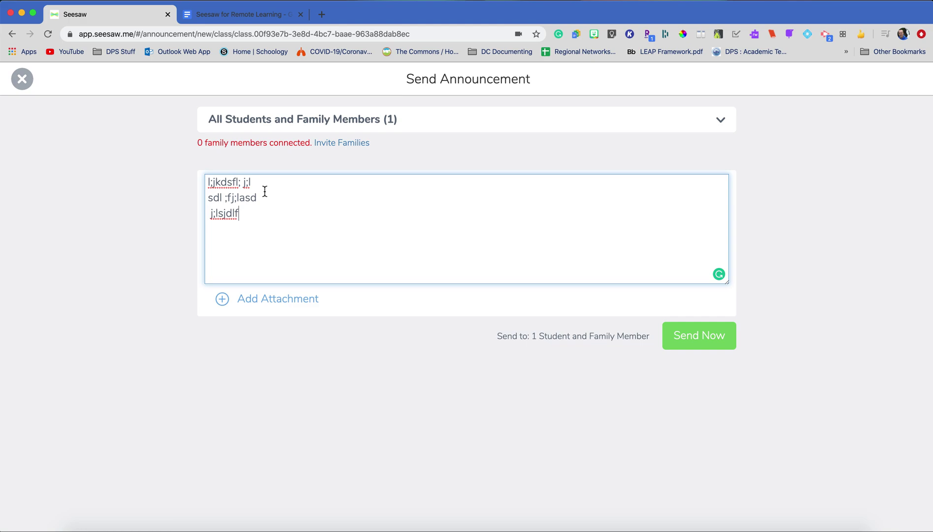
left_click(23, 82)
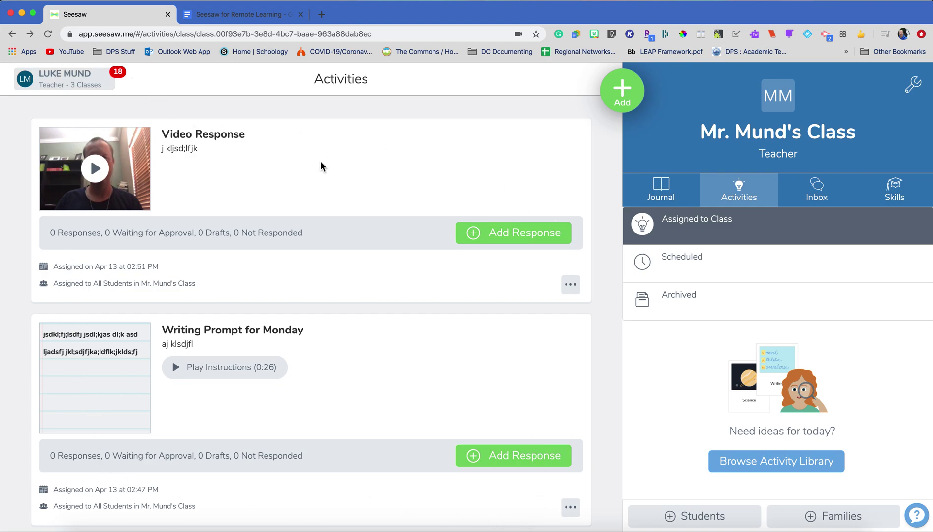
left_click(91, 76)
- In DPS Example Class, comment 'Good work but you didn't complete it all!' on the Scavenger Hunt post
left_click(85, 142)
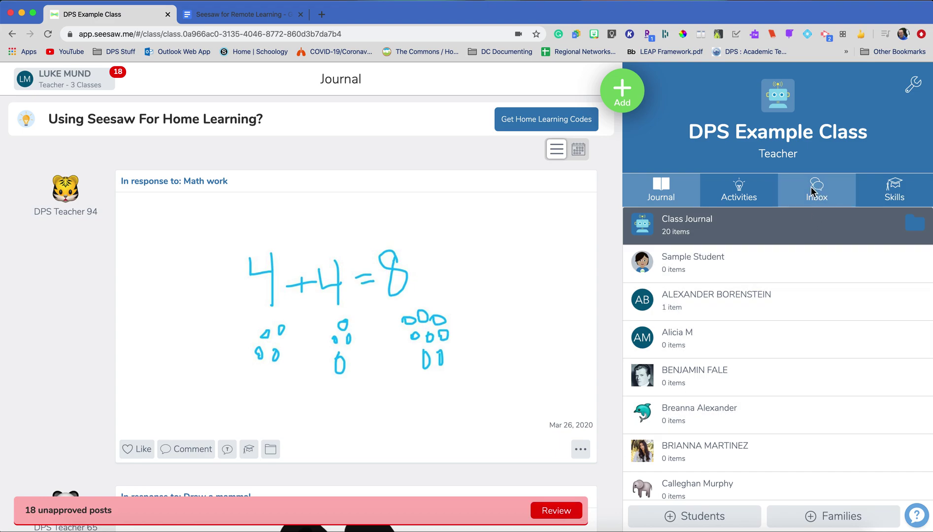
left_click(555, 513)
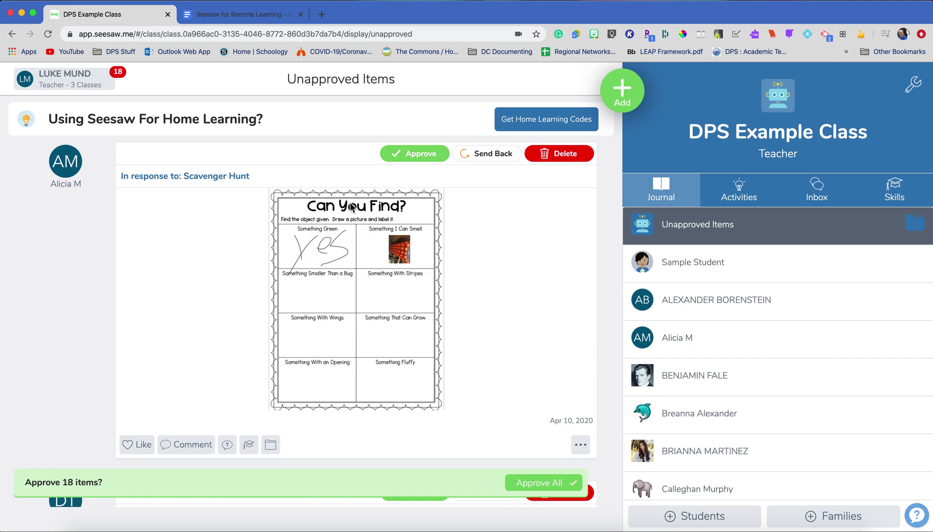
left_click(199, 441)
type("Good work but you didn't complete it all!")
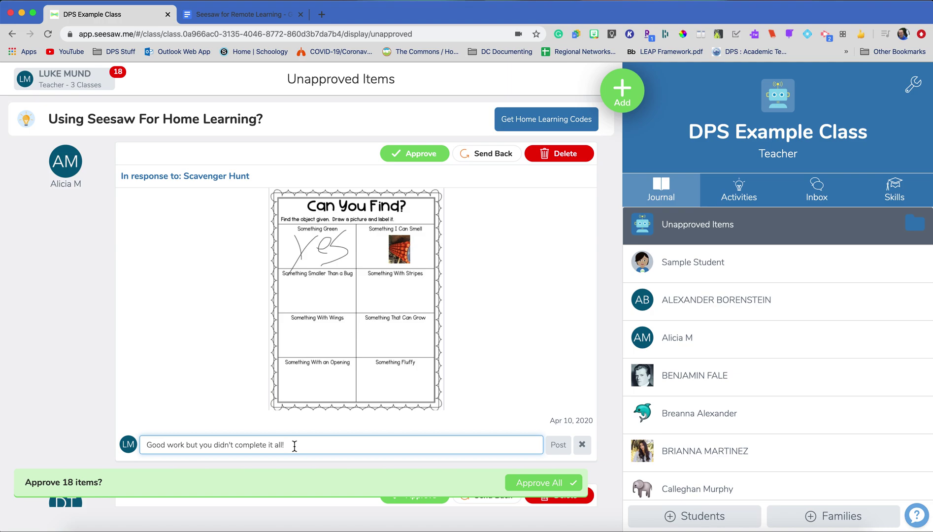
left_click(559, 445)
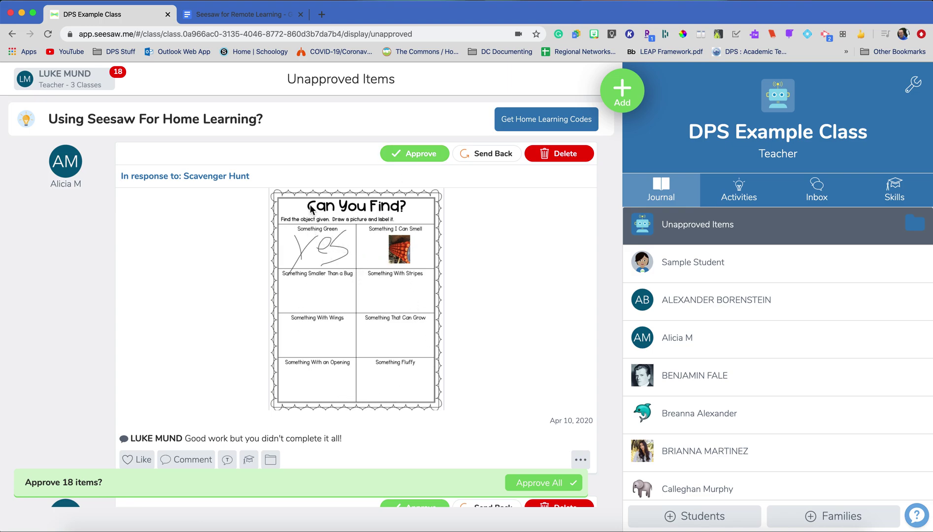
- Approve the Scavenger Hunt post and send the wrong-thing post back instead of deleting it
left_click(417, 152)
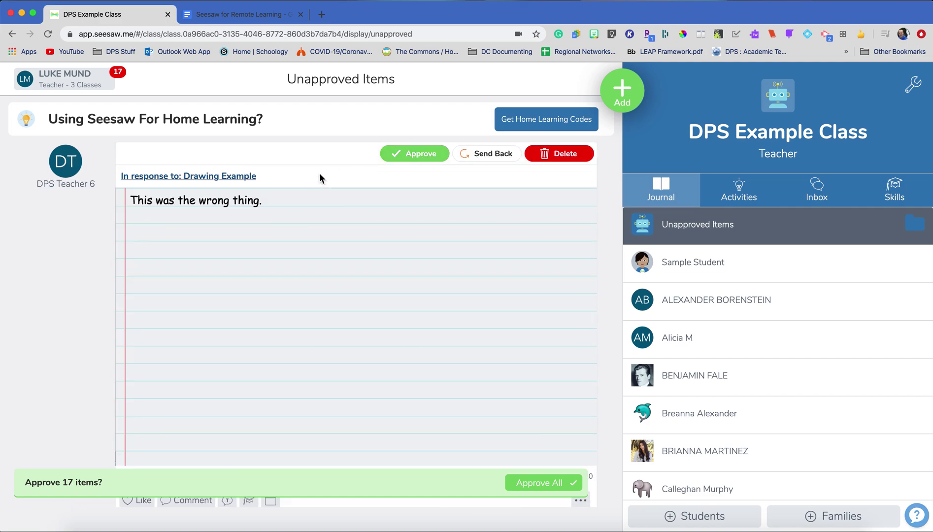
left_click(546, 154)
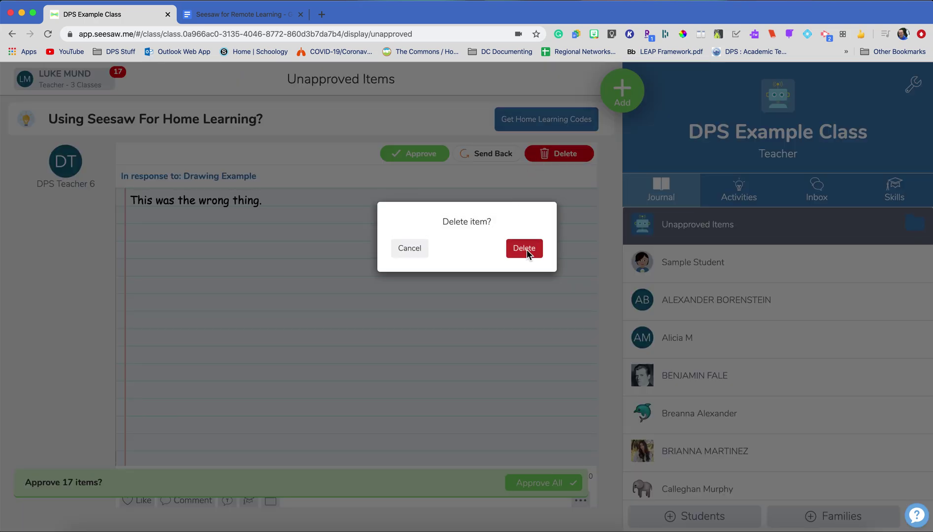
left_click(417, 255)
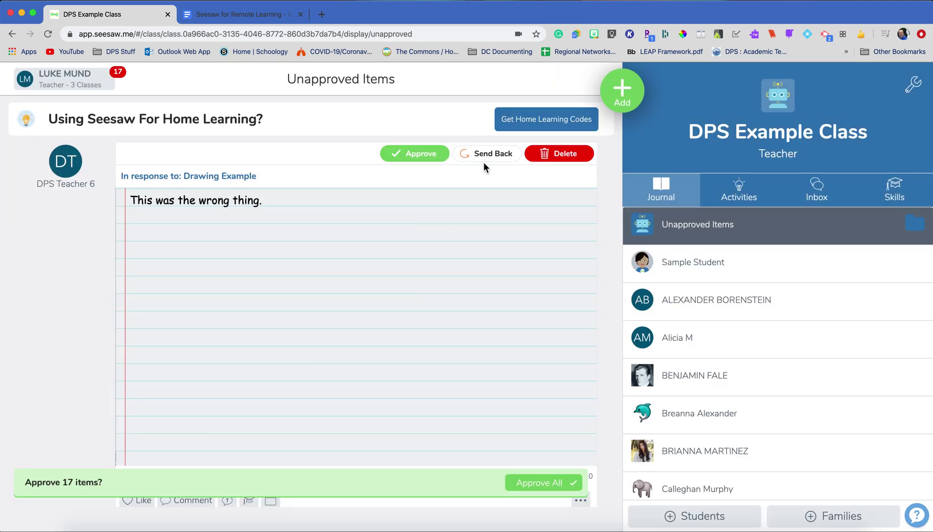
left_click(483, 158)
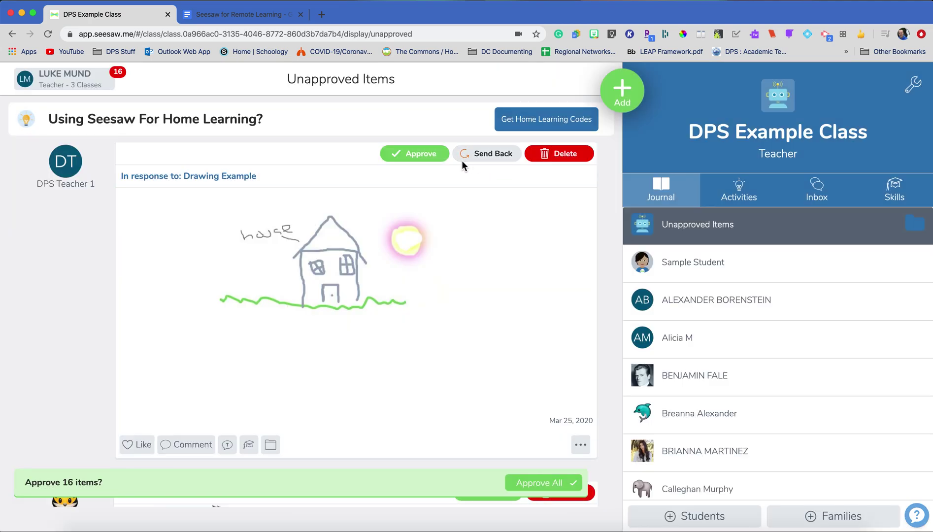
- Approve the house drawing, the hippogriff comment and the Drawing Example post, then return to the journal
left_click(415, 155)
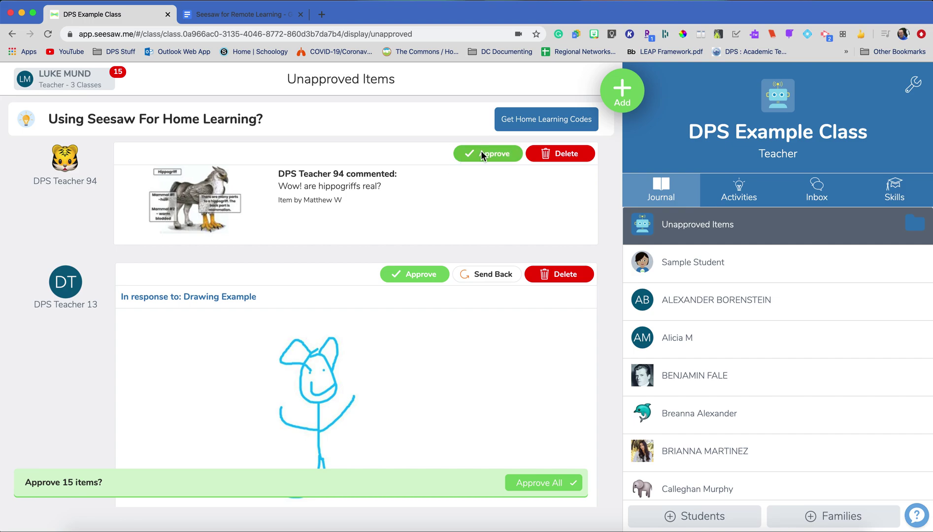
left_click(481, 150)
left_click(425, 157)
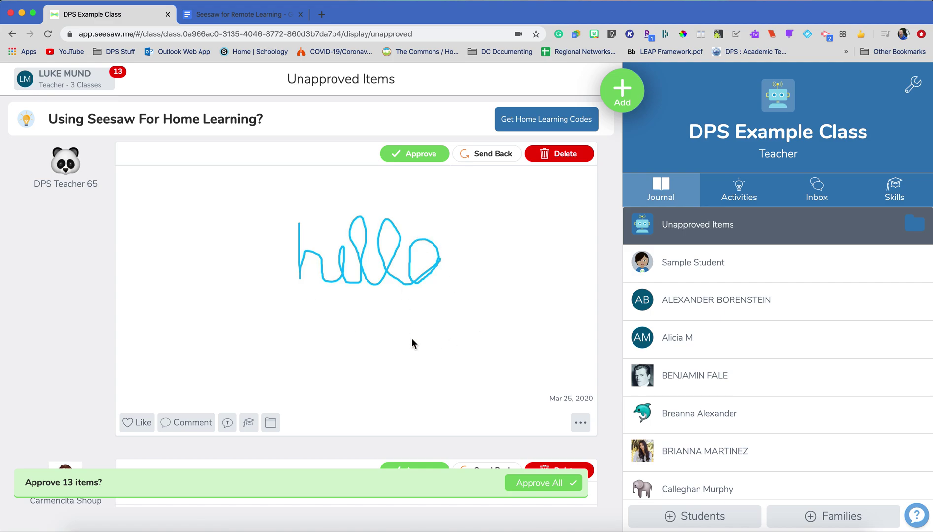
left_click(668, 190)
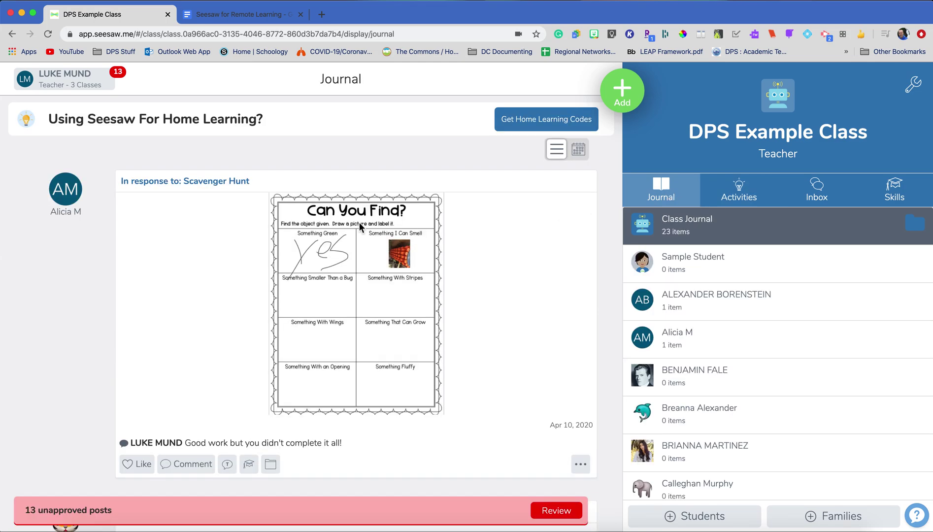
scroll(359, 227, "down", 8)
scroll(359, 222, "down", 5)
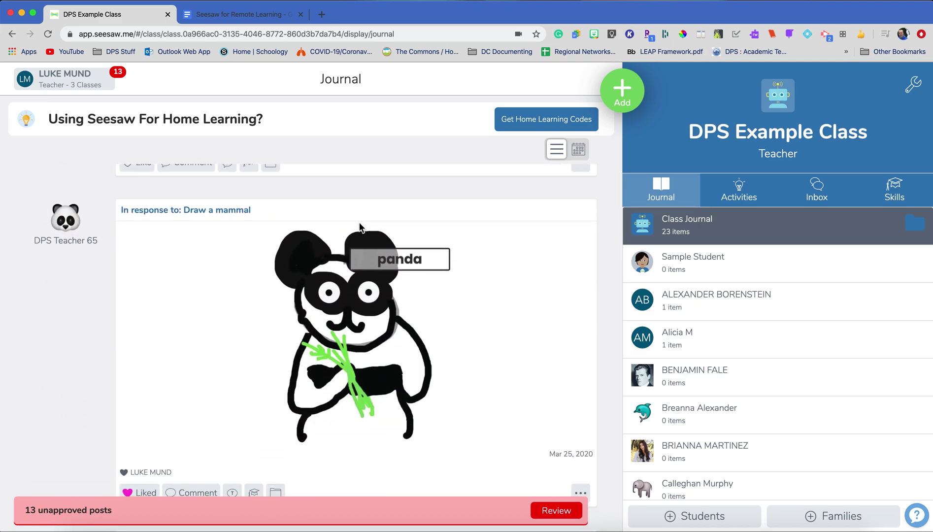
scroll(360, 227, "down", 1)
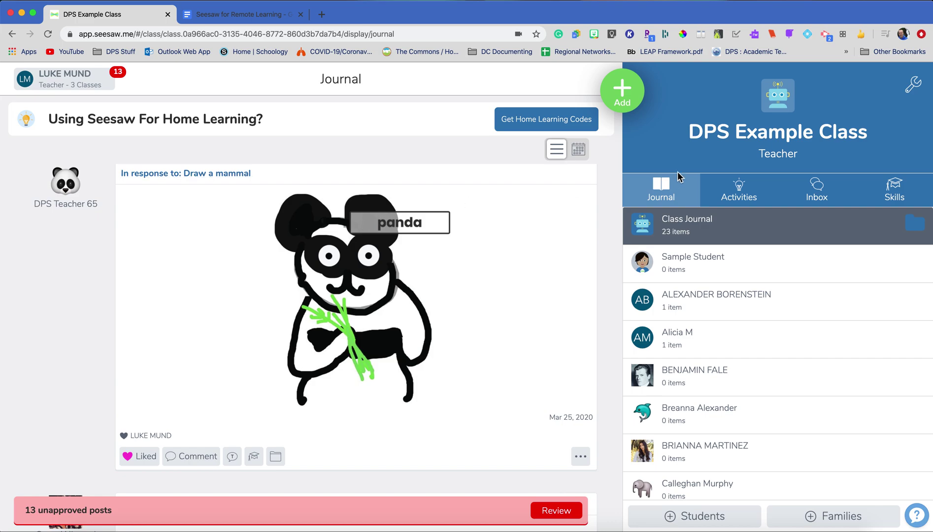
left_click(909, 85)
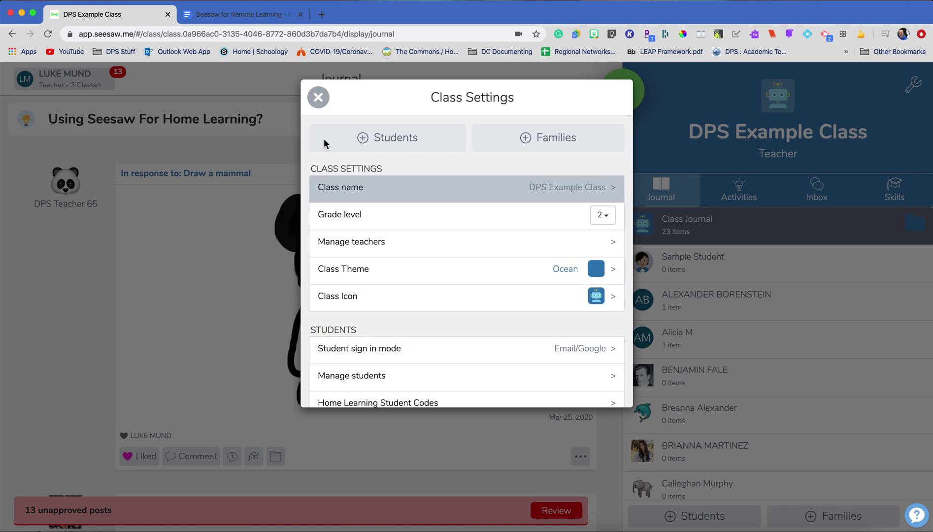
left_click(323, 105)
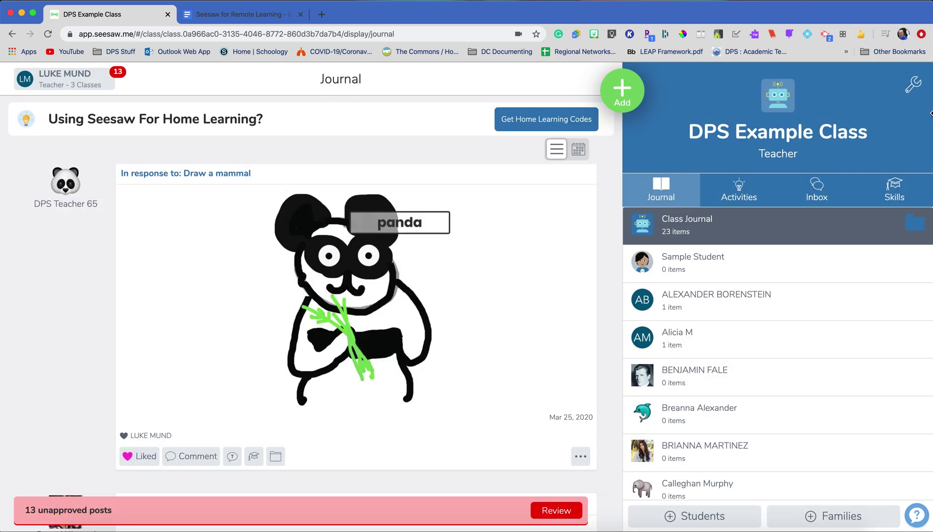
left_click(913, 83)
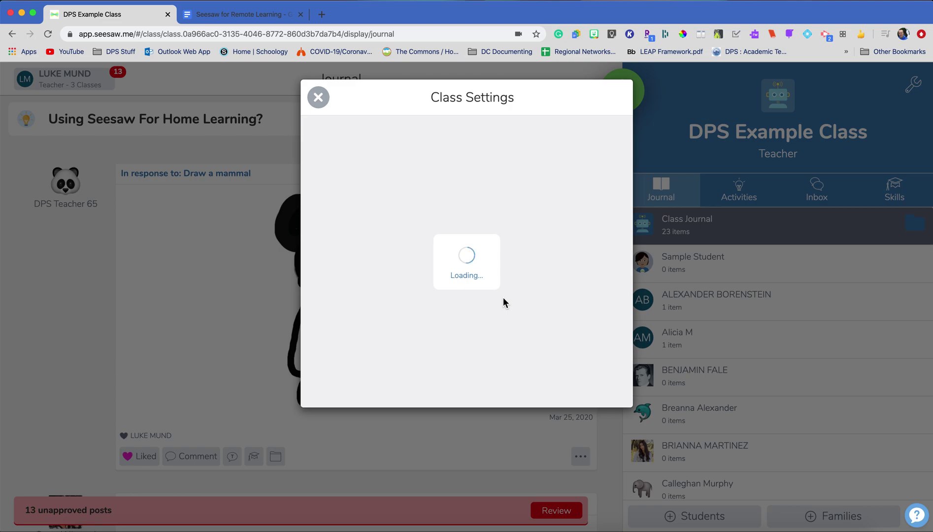
scroll(474, 325, "down", 3)
scroll(473, 326, "down", 1)
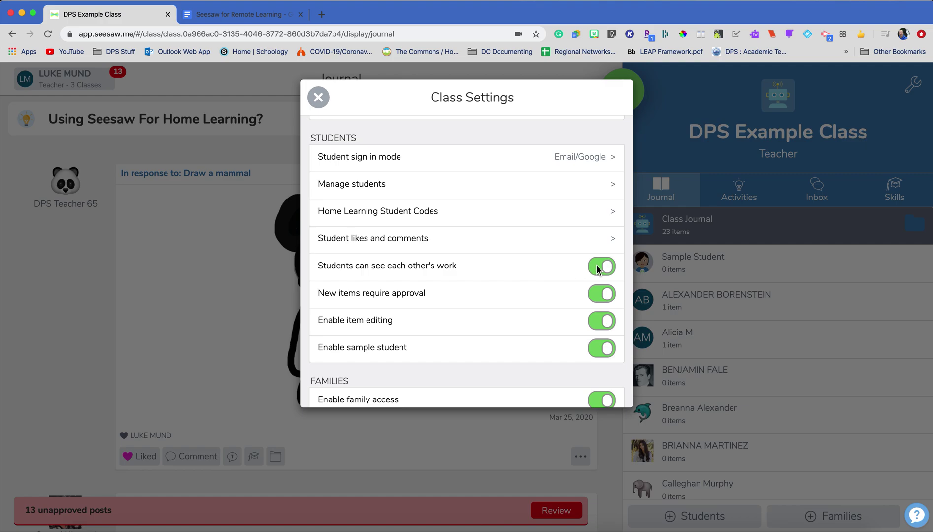
left_click(318, 97)
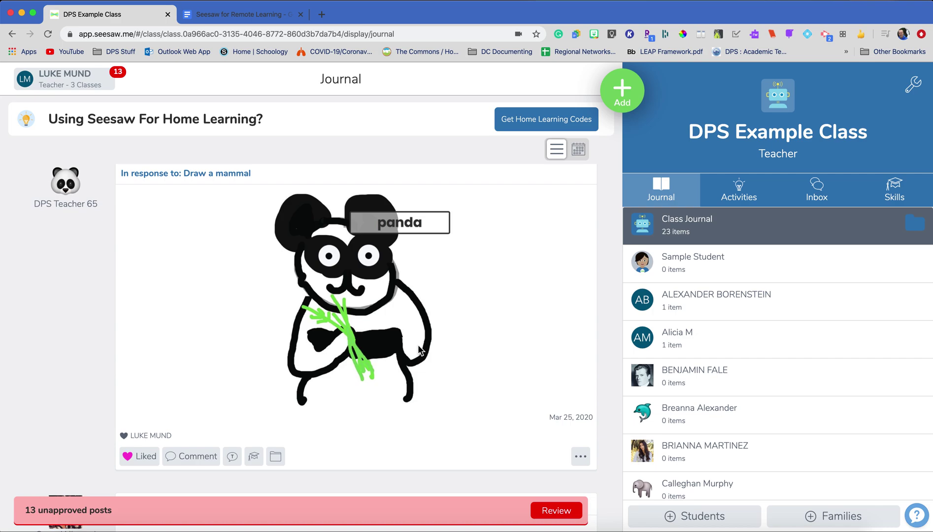
scroll(417, 344, "down", 5)
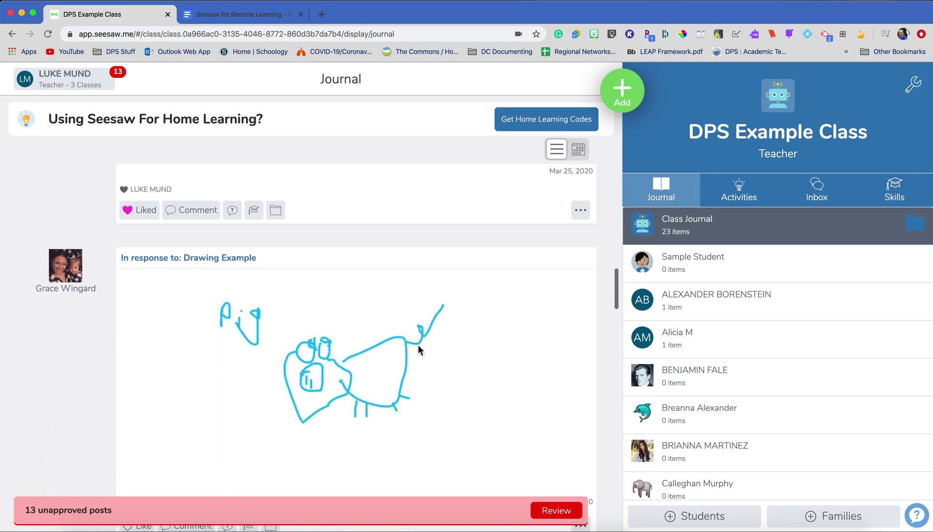
- Scroll through the class journal and look over the class's assigned activities
scroll(418, 344, "down", 3)
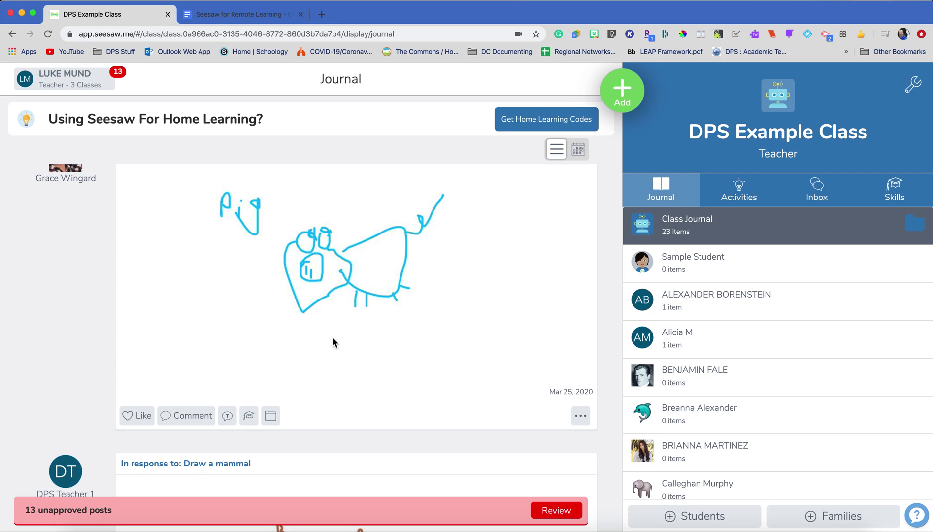
scroll(333, 339, "down", 15)
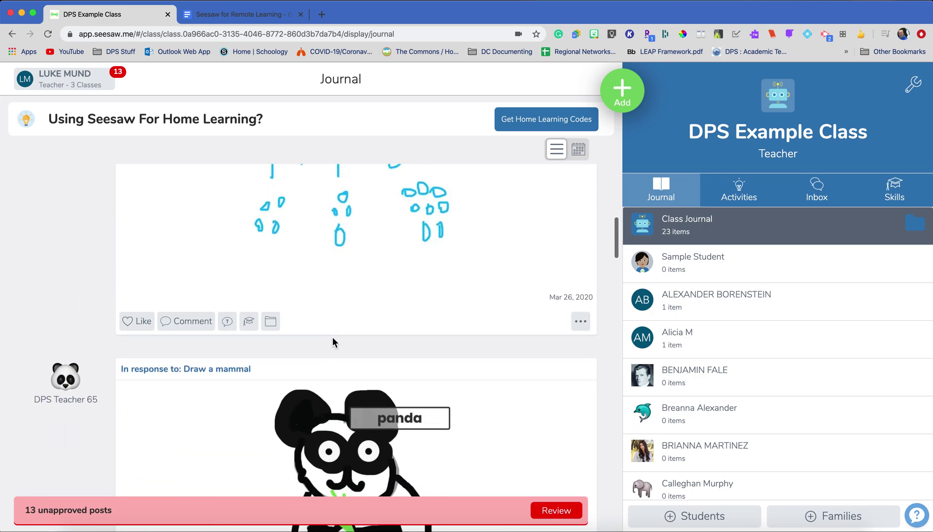
scroll(332, 342, "up", 1)
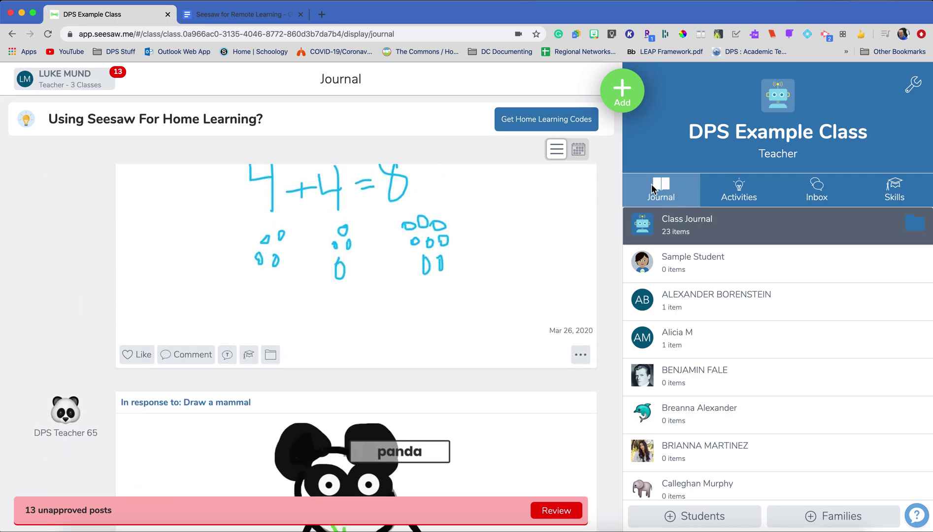
left_click(739, 188)
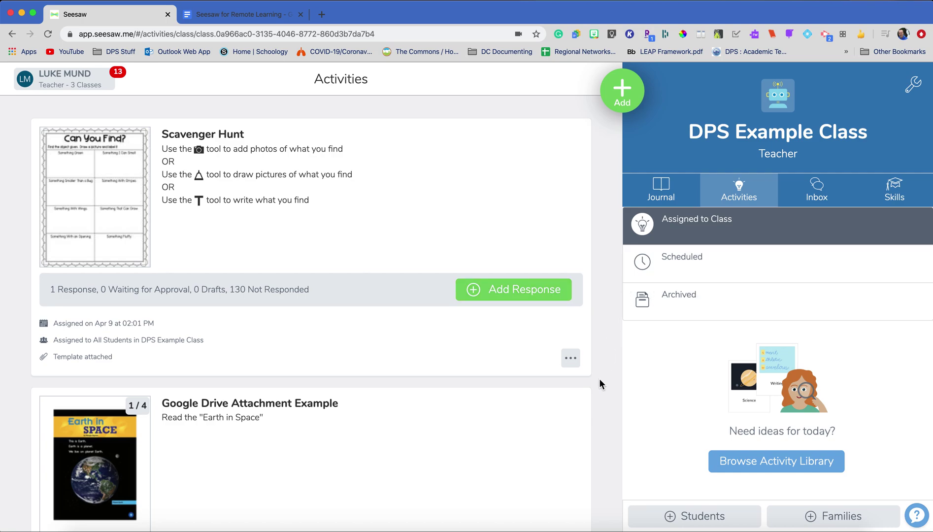
- Filter the journal to the Scavenger Hunt student's posts, then switch to the 'Seesaw for Remote Learning' document
left_click(663, 197)
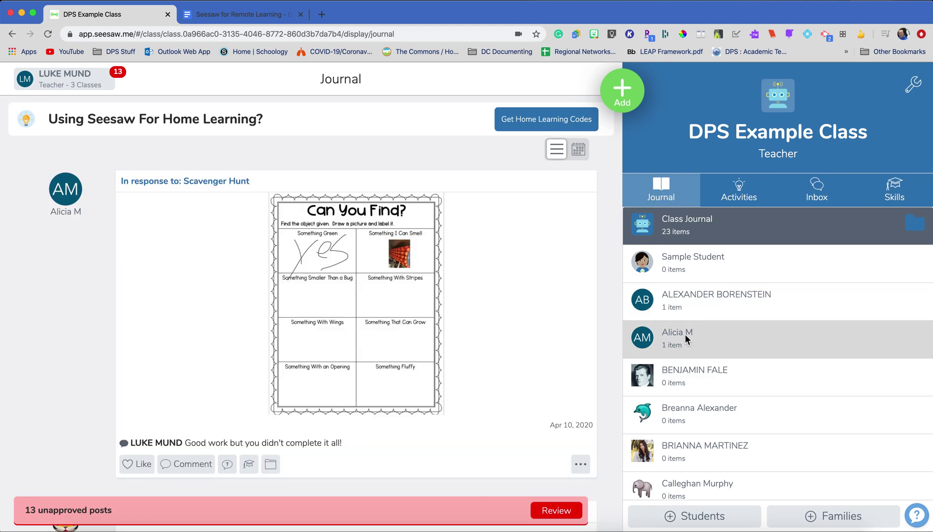
left_click(686, 336)
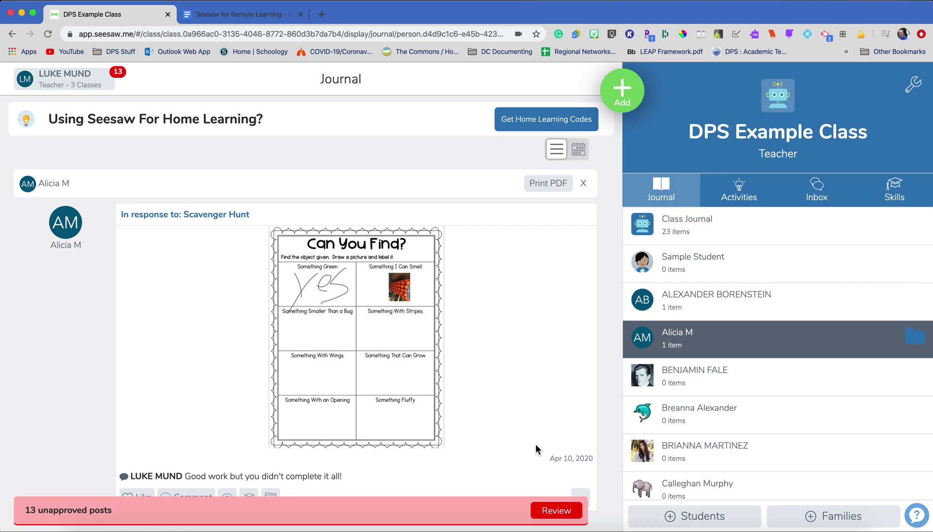
left_click(251, 18)
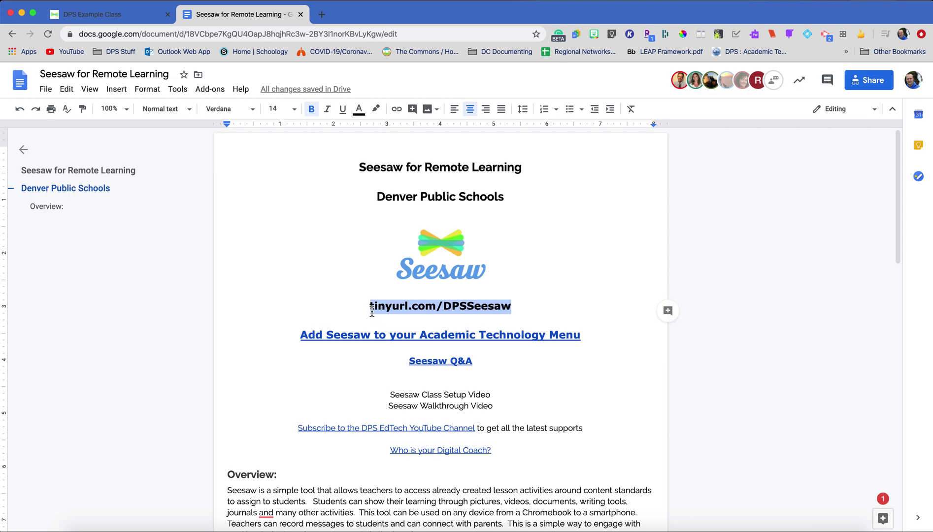